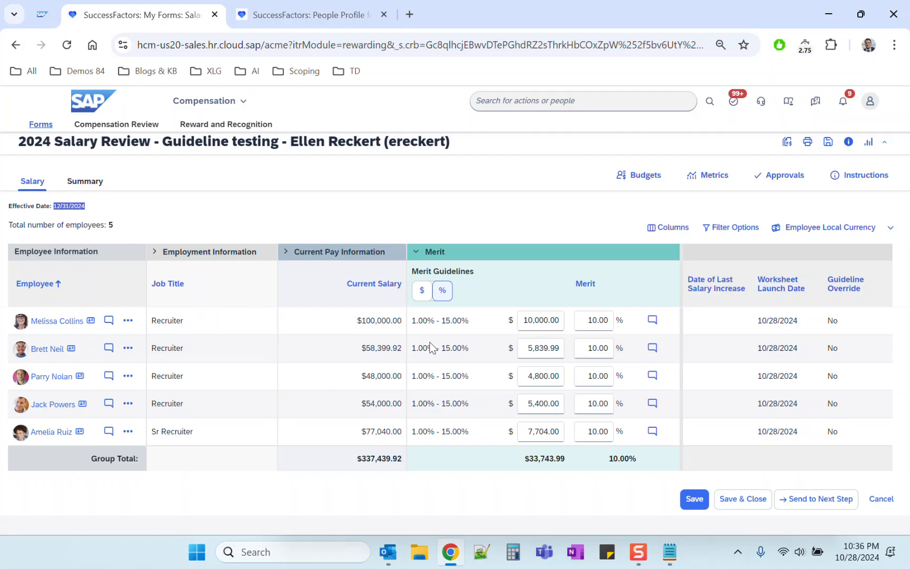
Compare the first employee's current salary with the merit amount and merit percentage in the 2024 Salary Review worksheet.
drag(573, 284, 601, 287)
click(604, 311)
drag(362, 319, 401, 322)
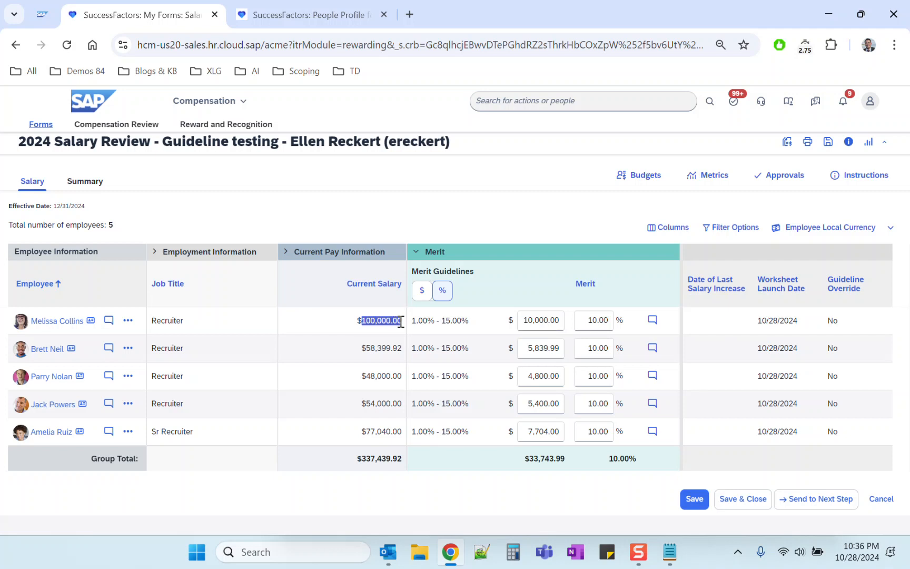
click(378, 214)
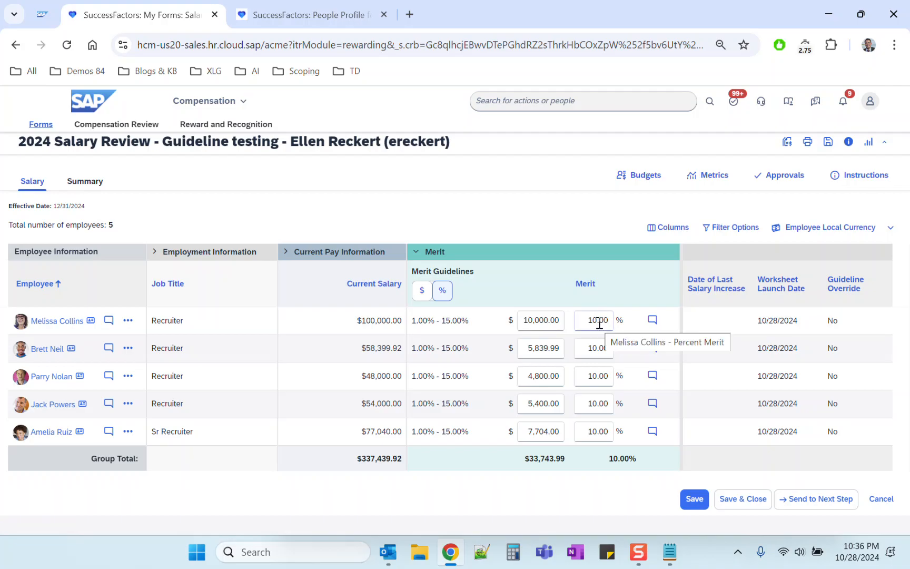
click(536, 320)
double_click(535, 320)
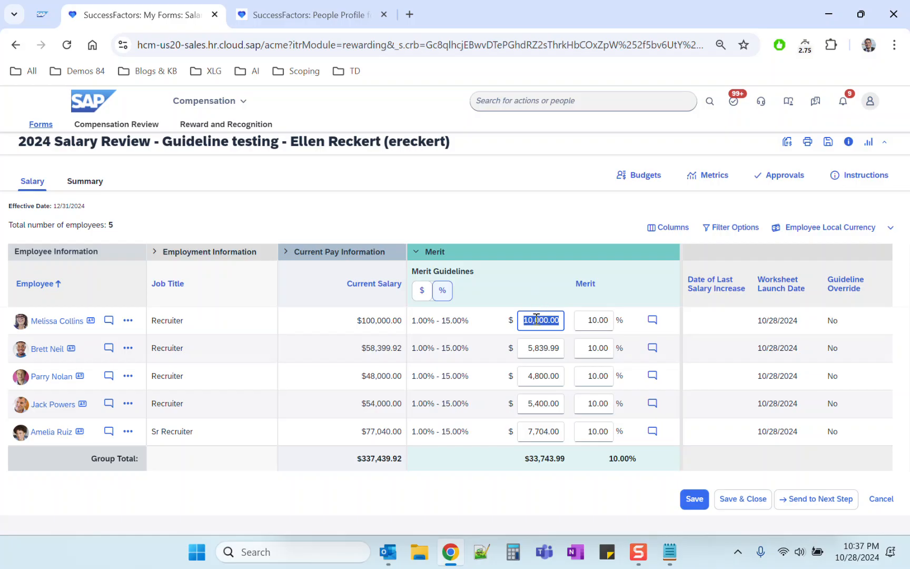
click(603, 320)
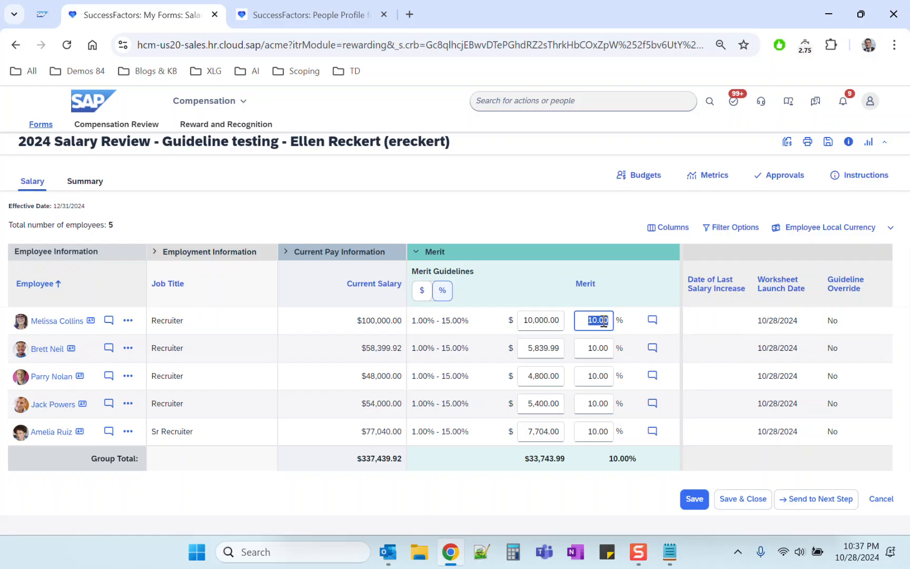
click(544, 320)
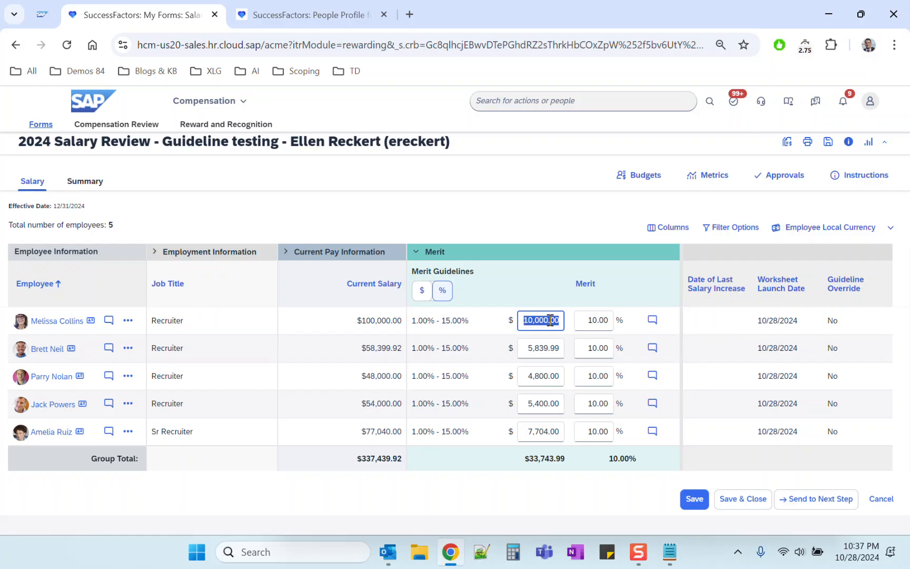
triple_click(377, 319)
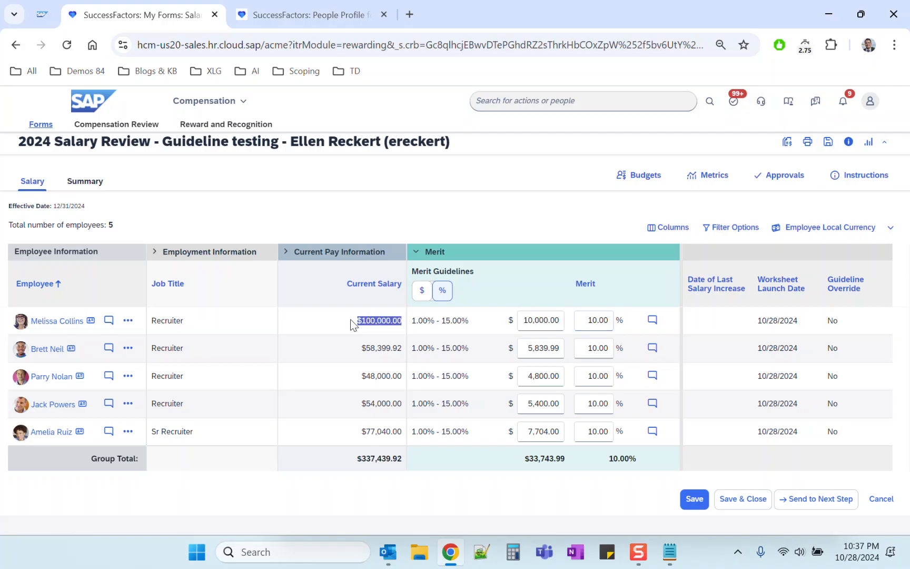
click(351, 320)
click(536, 320)
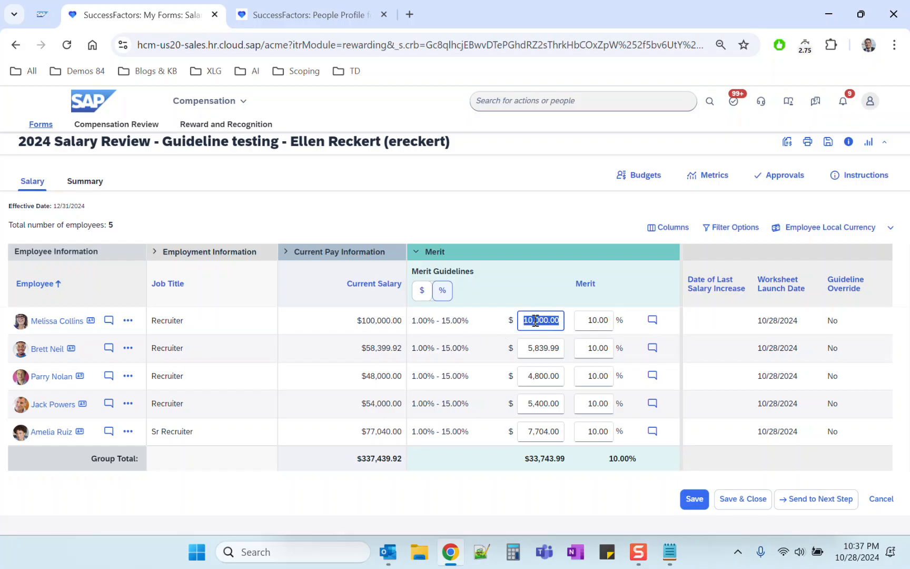
click(596, 320)
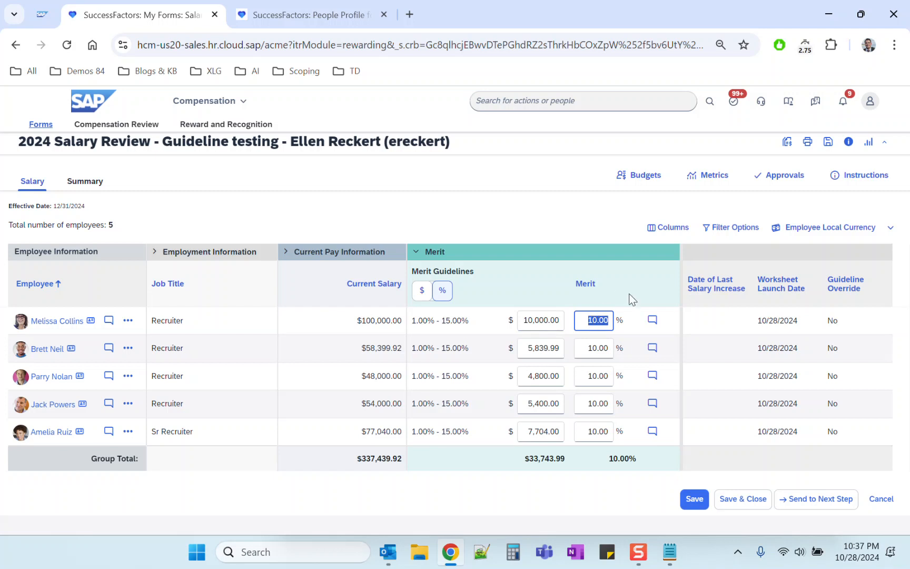
click(581, 319)
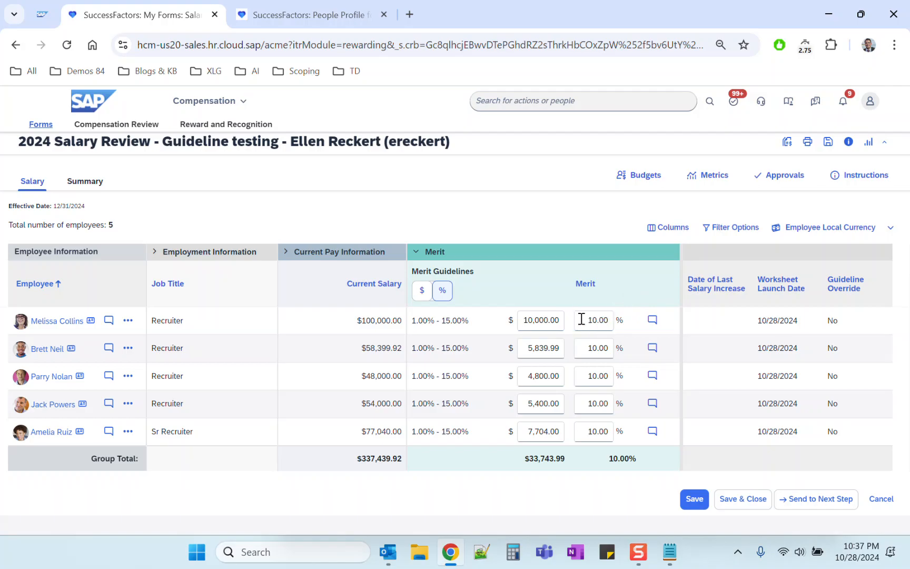
click(536, 323)
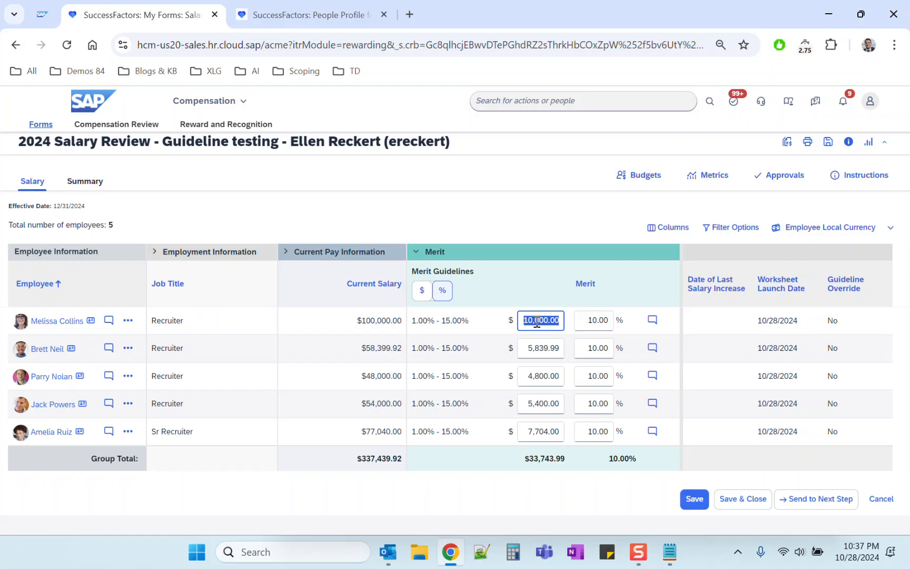
click(594, 322)
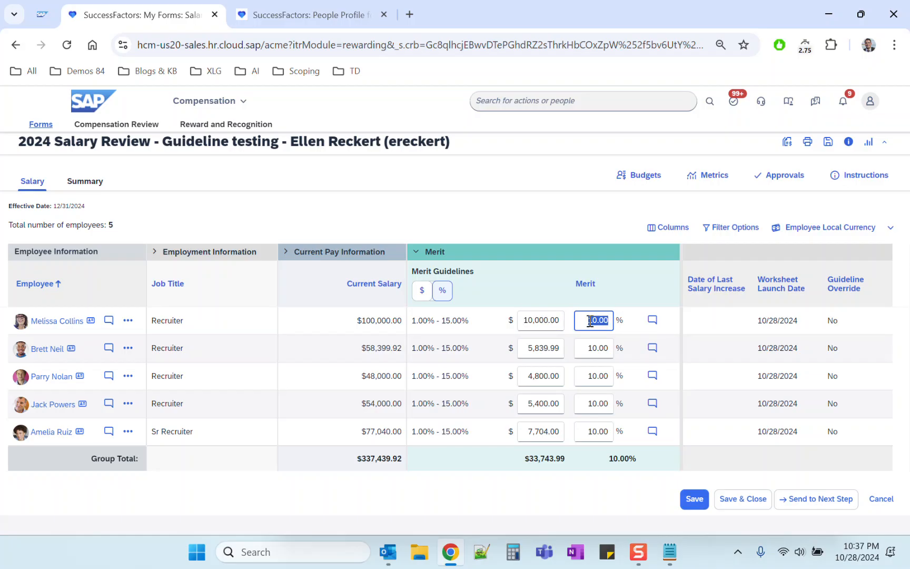
triple_click(376, 321)
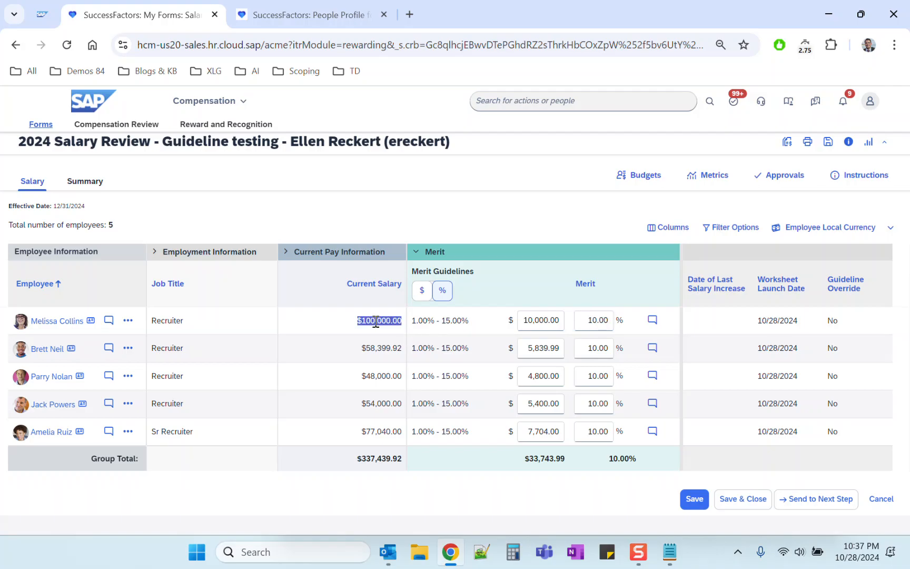
click(538, 323)
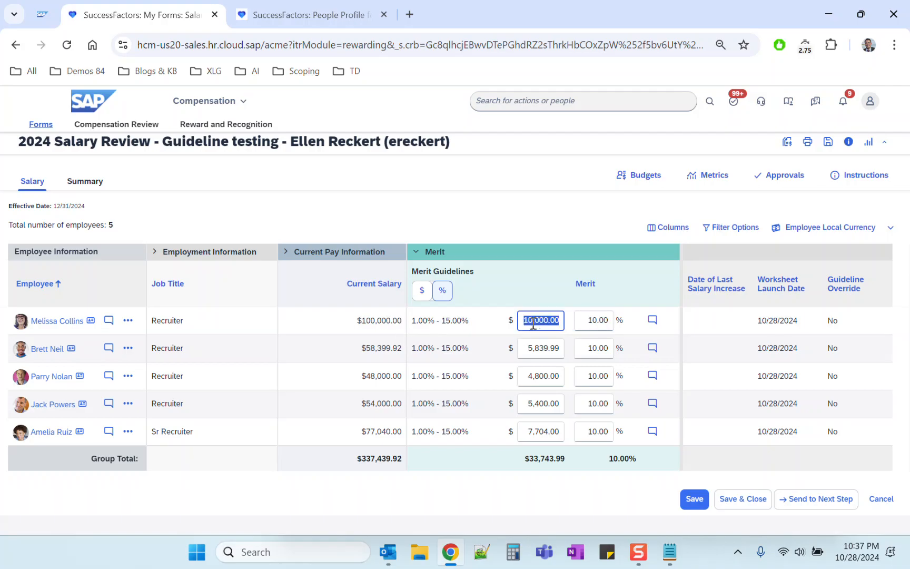
click(586, 320)
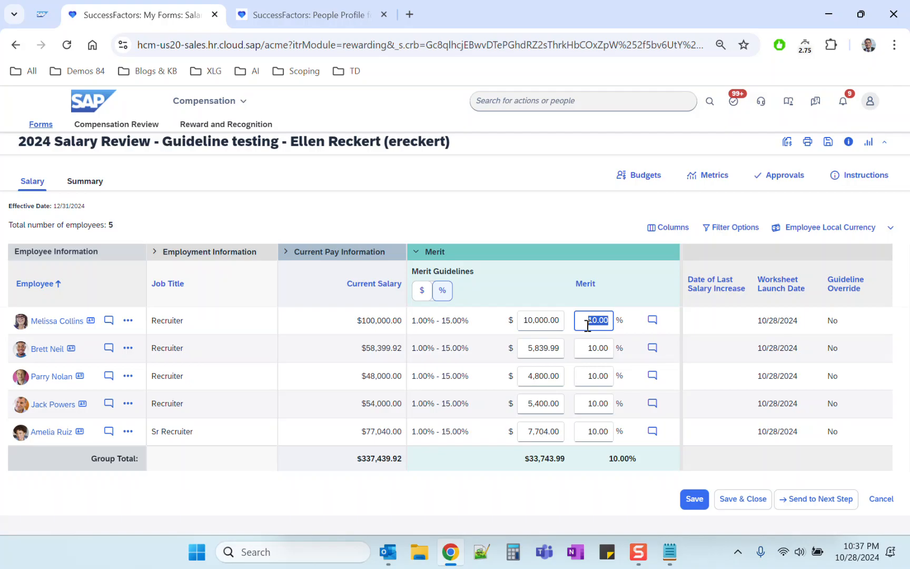
click(648, 292)
drag(361, 319, 384, 321)
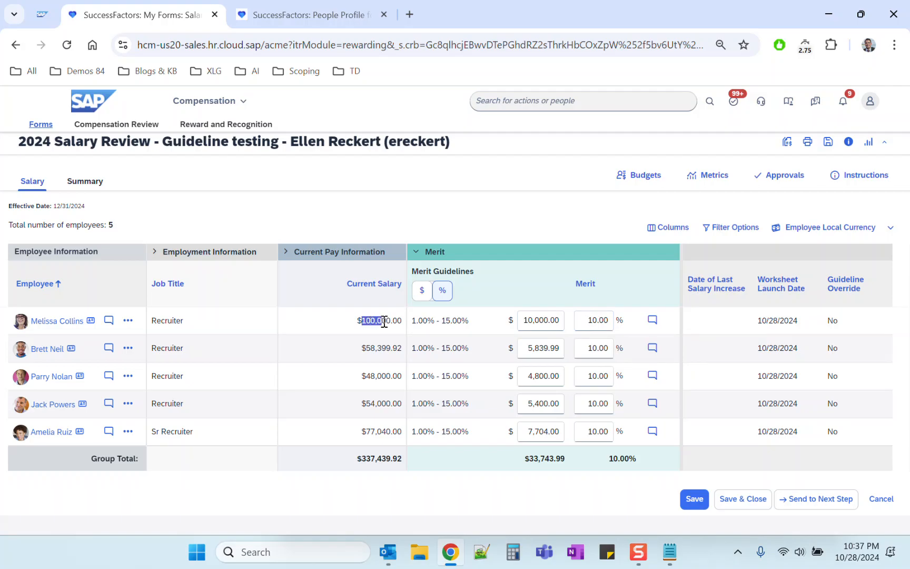
click(589, 319)
double_click(589, 320)
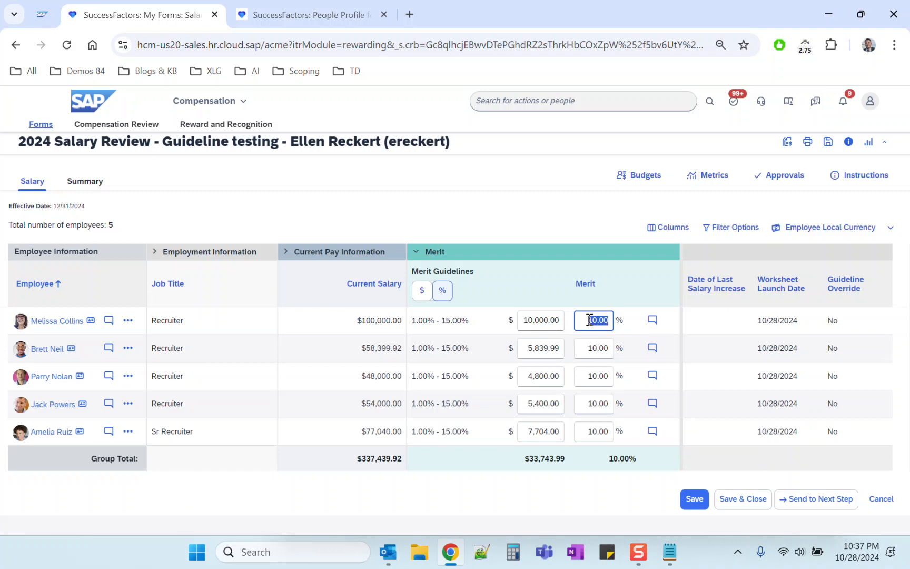
double_click(534, 319)
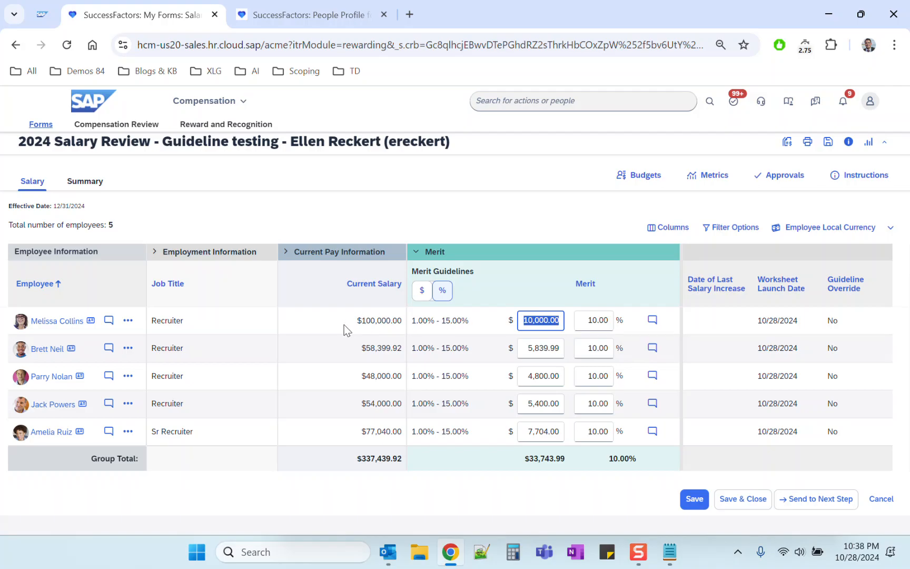
click(364, 319)
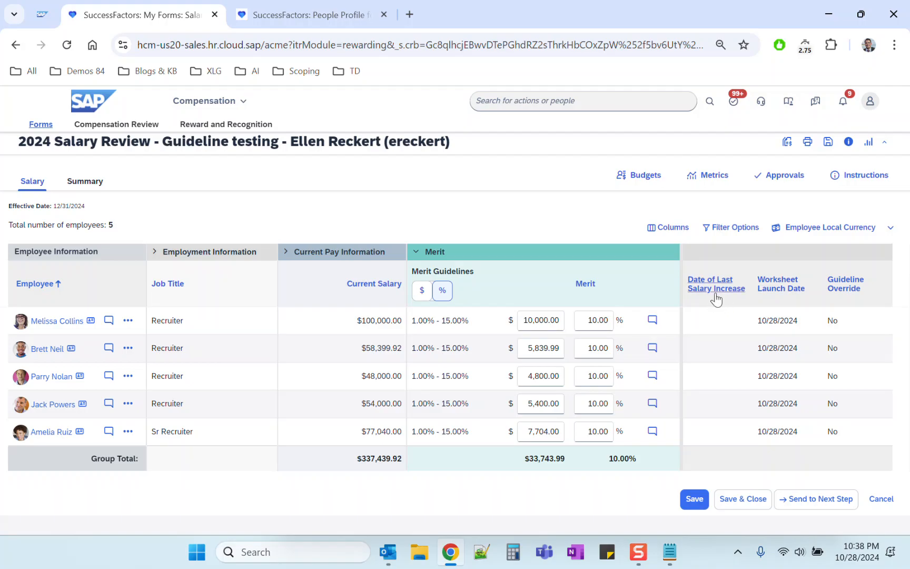
Check the Date of Last Salary Increase field under Compensation Information in the first employee's People Profile.
click(316, 14)
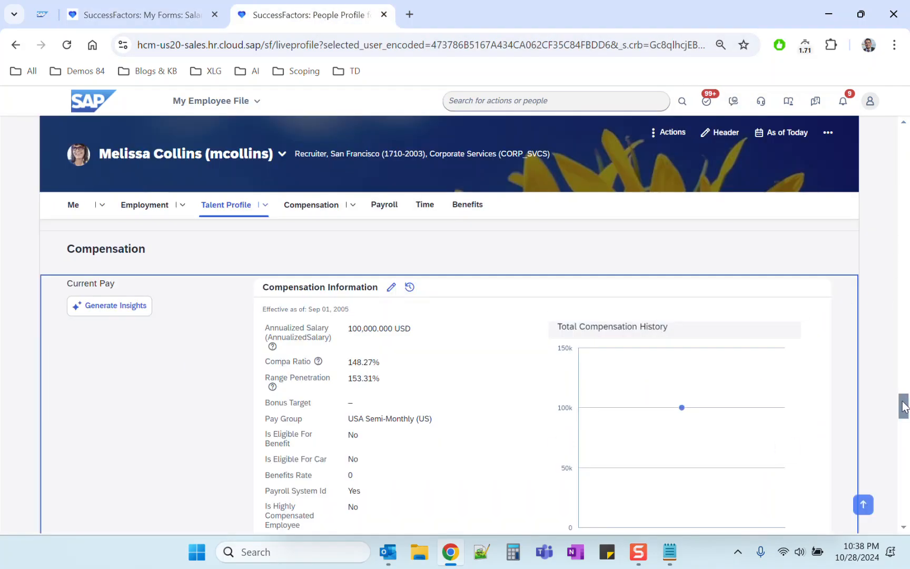
scroll(904, 414, down, 3)
scroll(903, 414, up, 2)
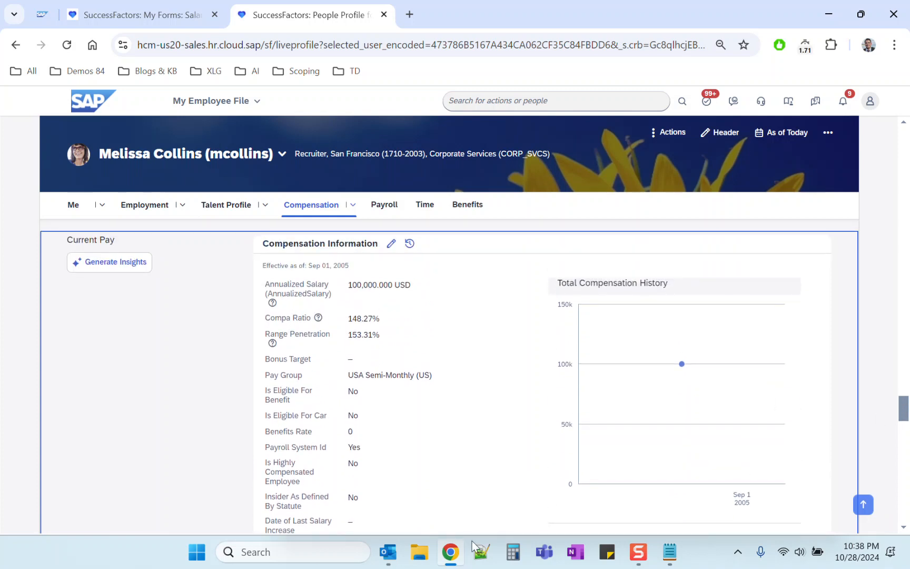
drag(266, 522, 300, 462)
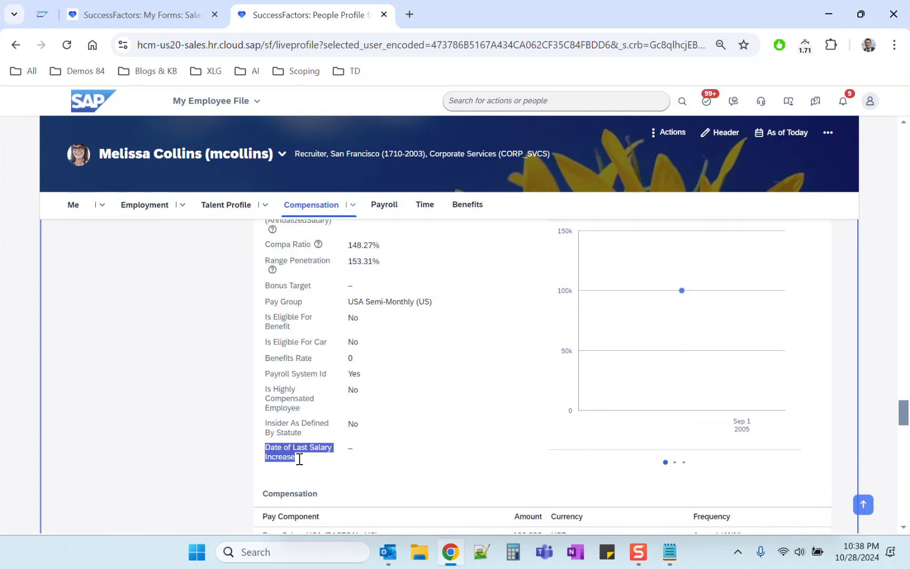
click(299, 459)
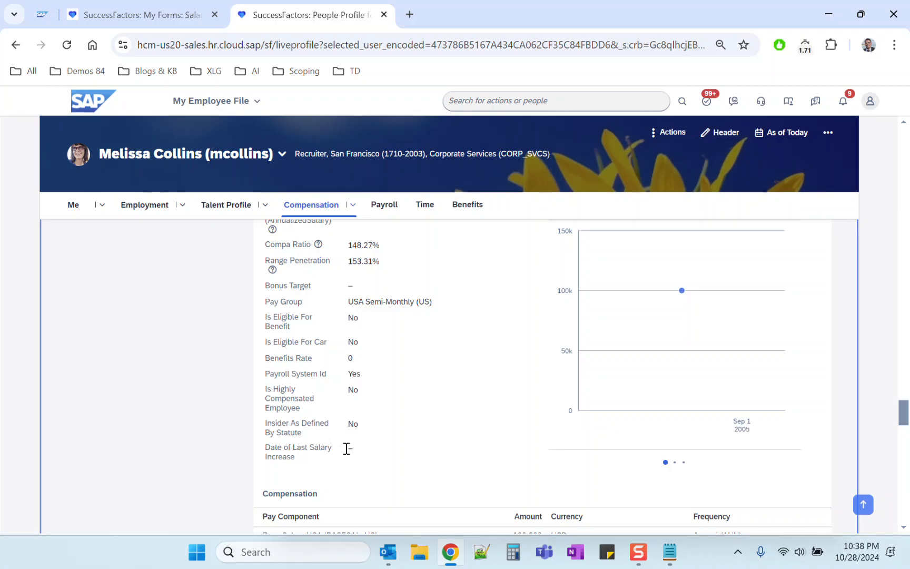
drag(349, 449, 399, 450)
click(399, 450)
Return to the salary review worksheet and examine the Worksheet Launch Date and Guideline Override values for the listed employees.
click(159, 17)
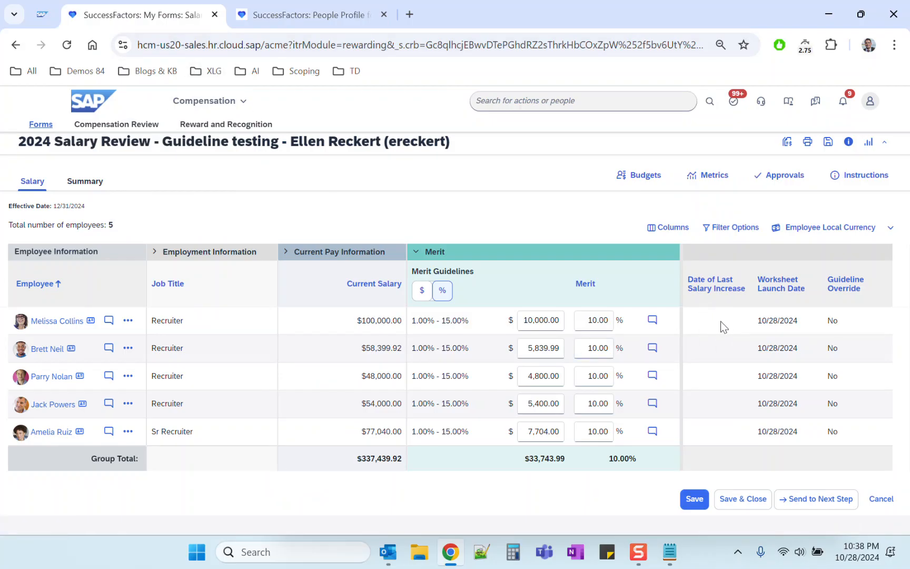
triple_click(774, 320)
double_click(831, 321)
double_click(830, 348)
double_click(833, 376)
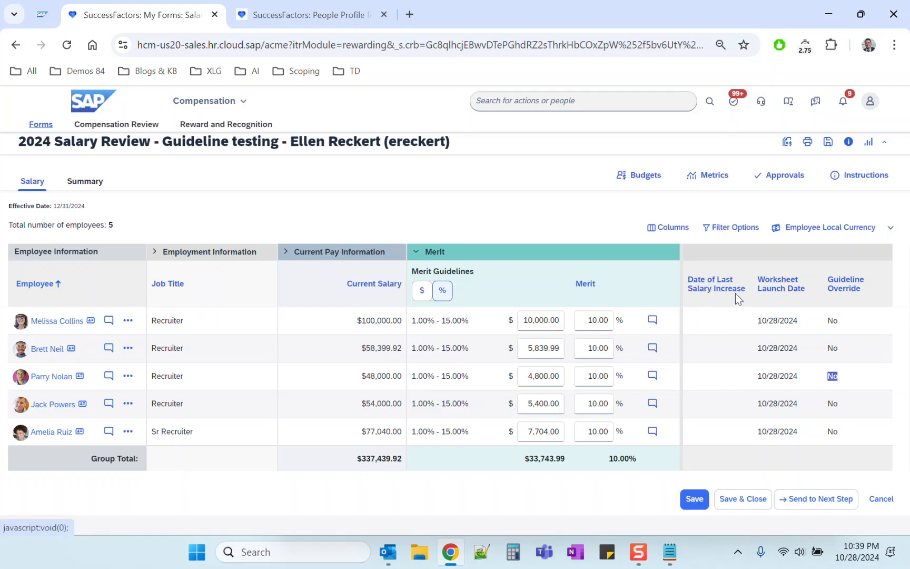
triple_click(779, 319)
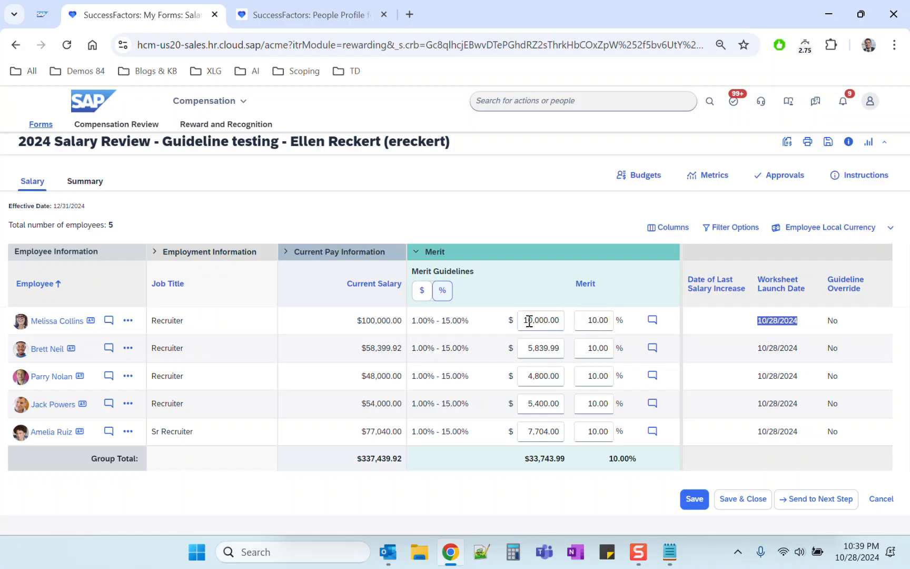
click(526, 296)
Insert a new Compensation Information history record in the first employee's People Profile, effective Oct 29, 2024.
click(288, 11)
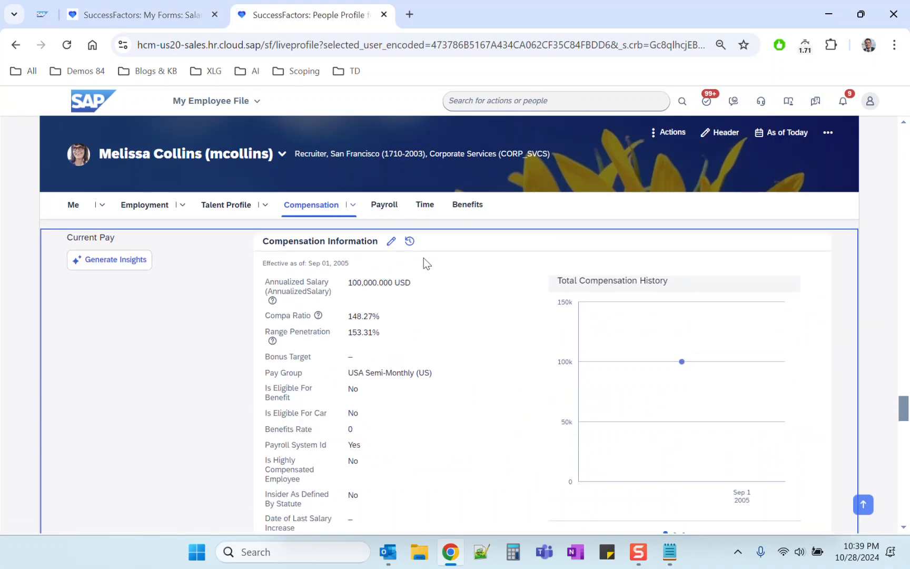
click(410, 241)
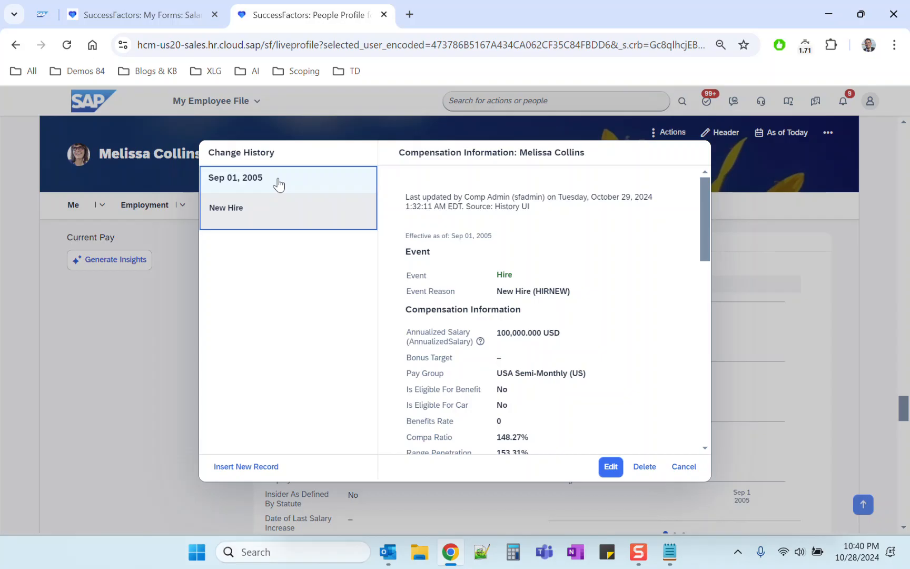
click(256, 466)
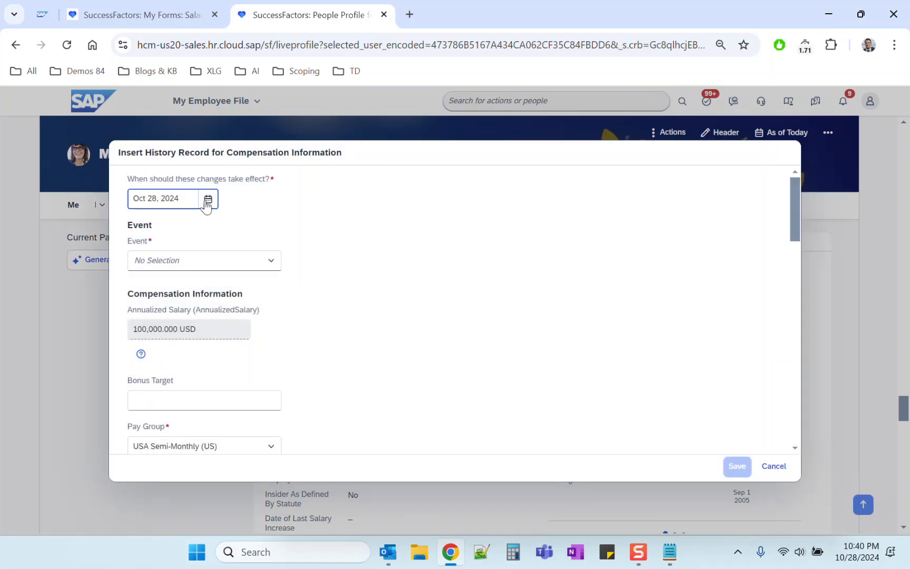
click(207, 199)
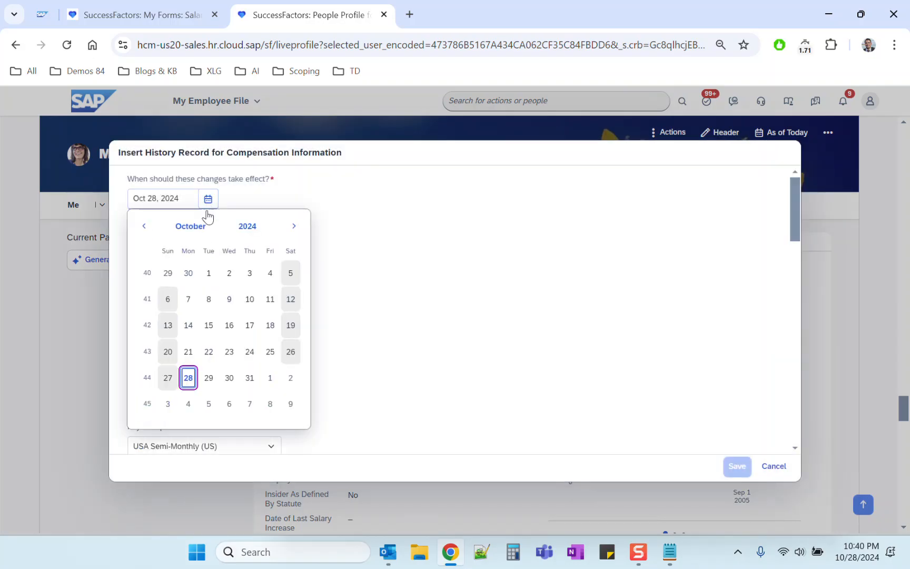
click(213, 380)
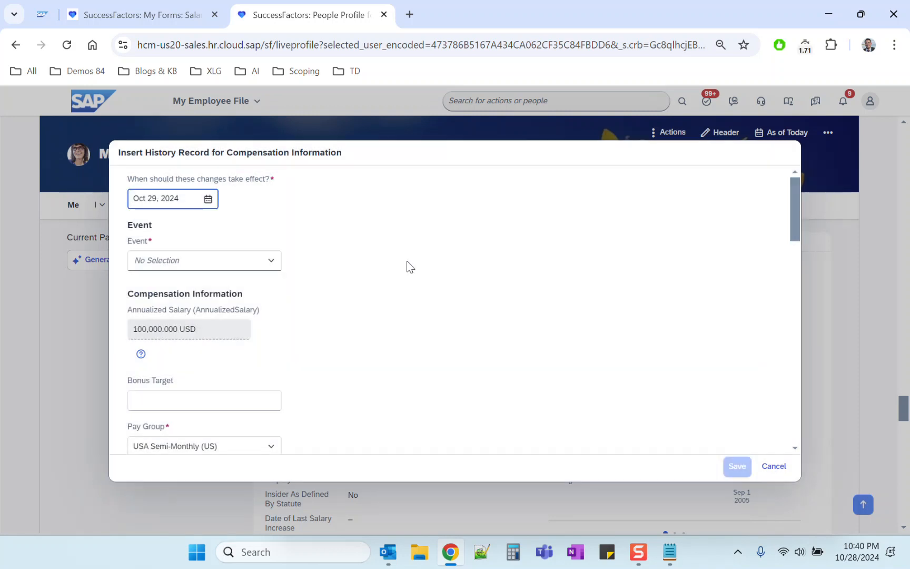
Set the new record's event to Data Change and its event reason to Correction-Pay Rate (PAYCHANGE).
click(270, 260)
click(208, 441)
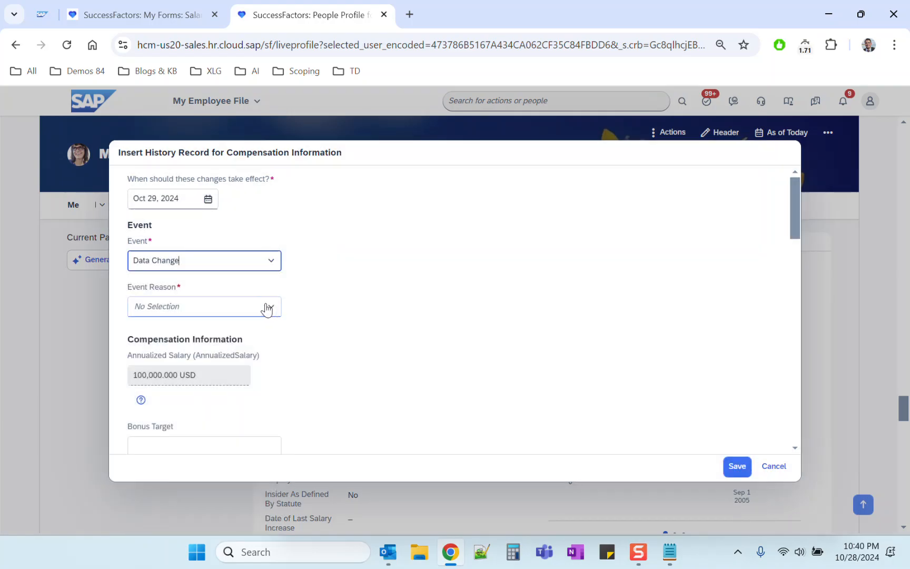
click(267, 309)
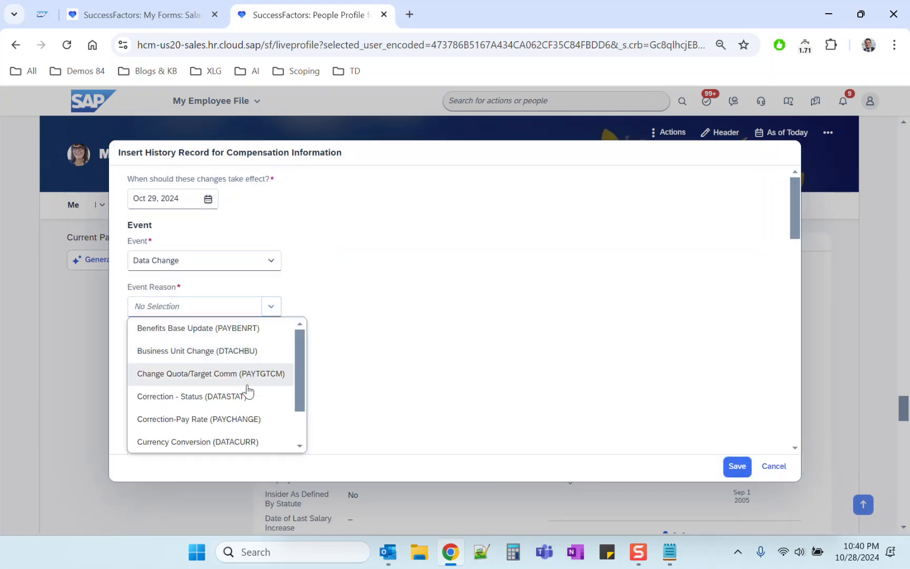
click(236, 419)
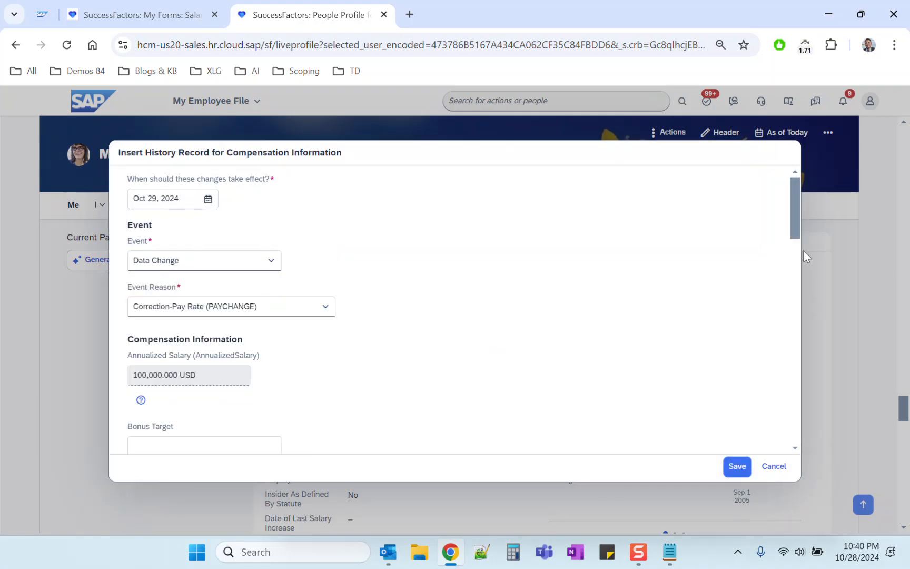
Set the Base Salary USA pay component amount to 200,000 in the new Compensation Information record.
drag(796, 218, 800, 337)
click(159, 294)
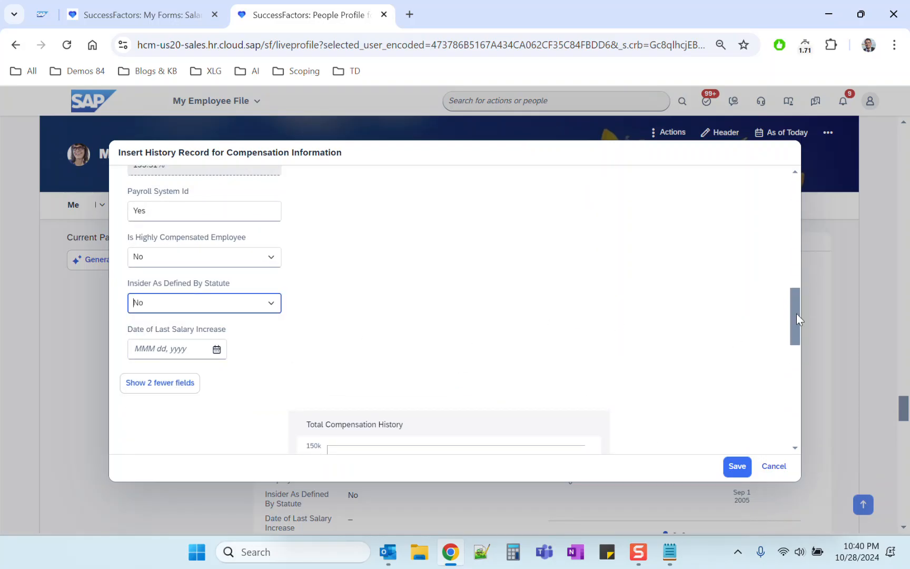
drag(795, 322, 777, 407)
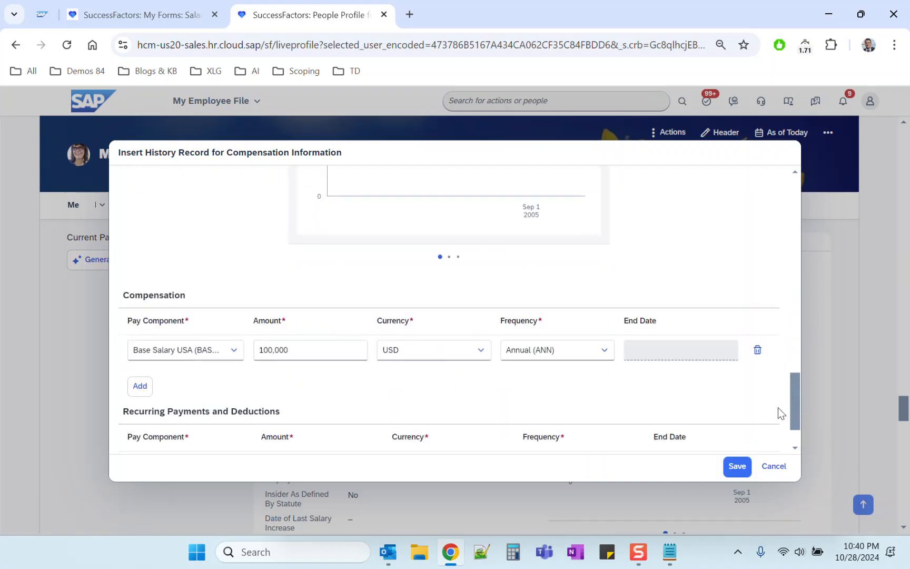
click(270, 349)
triple_click(272, 349)
text(200000)
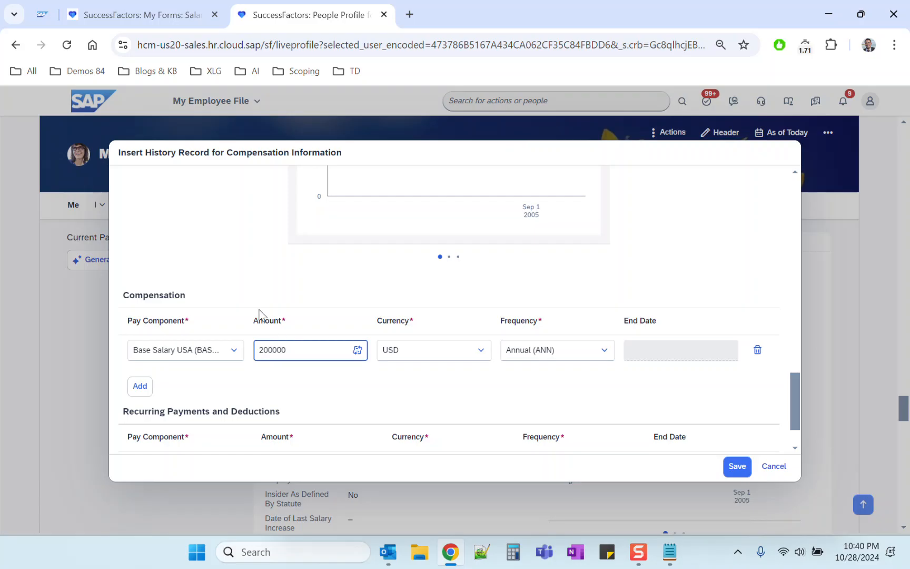
click(238, 274)
scroll(492, 326, up, 3)
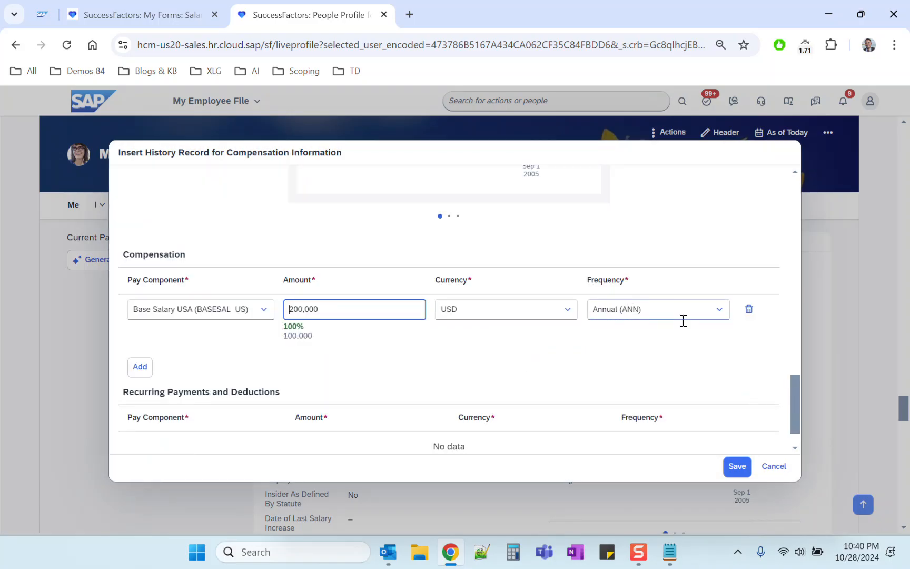
drag(789, 384, 797, 414)
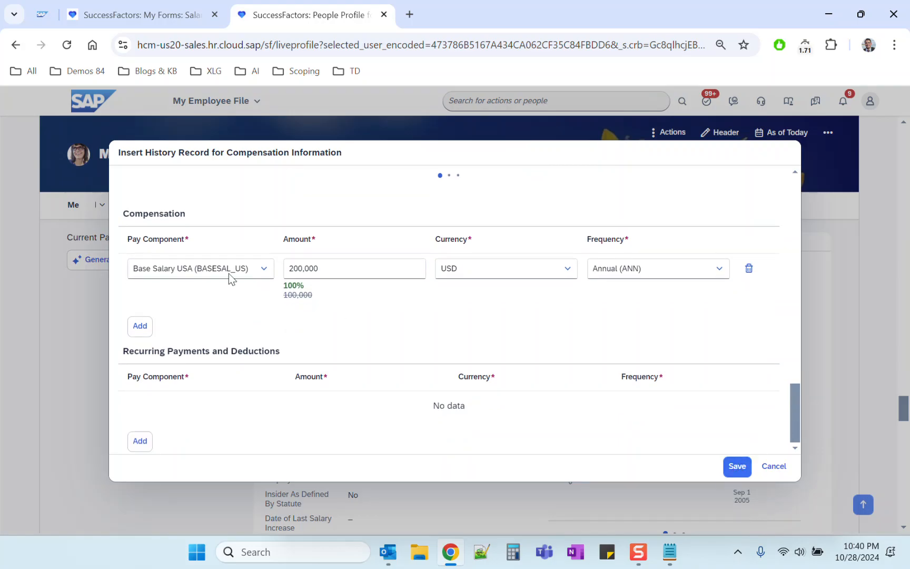
Save the compensation history record and proceed past the pay rate change message.
click(741, 474)
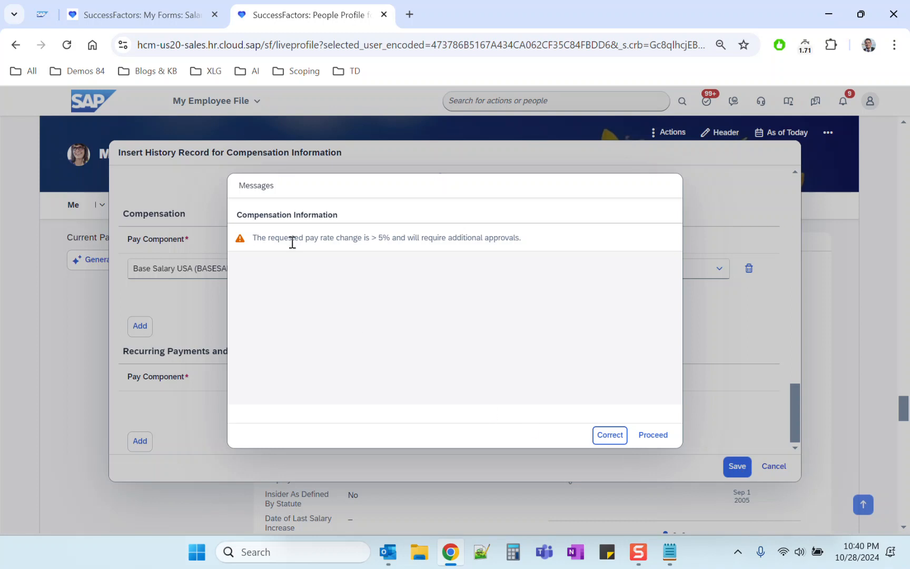
drag(291, 238, 539, 235)
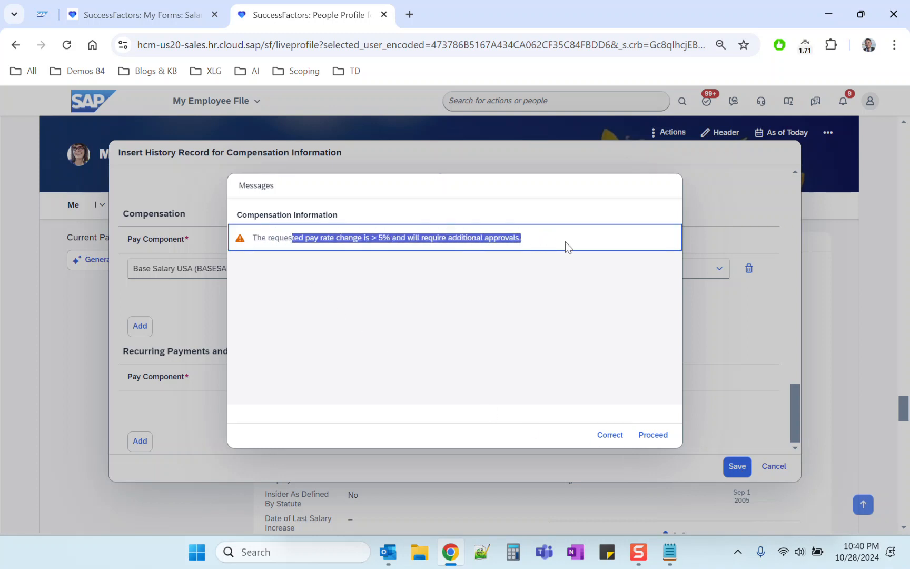
click(563, 241)
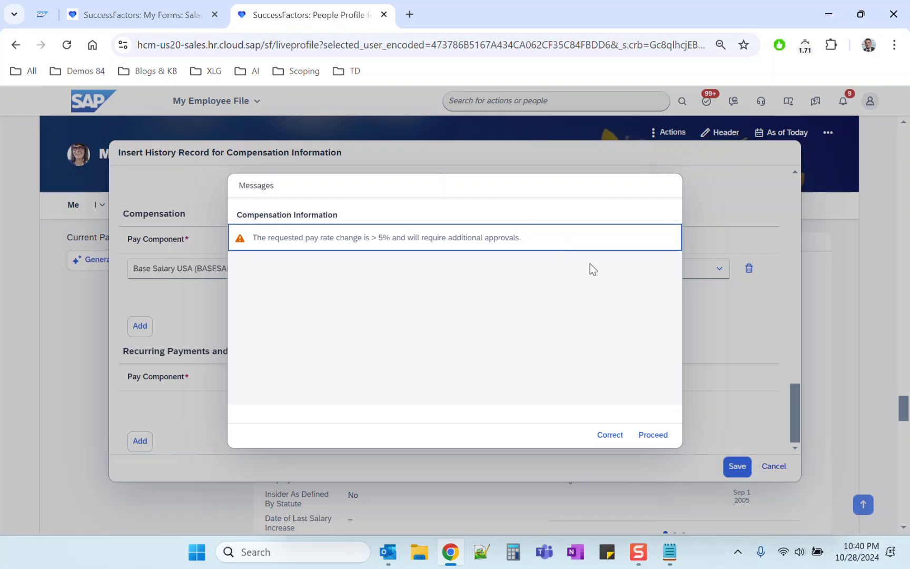
click(666, 439)
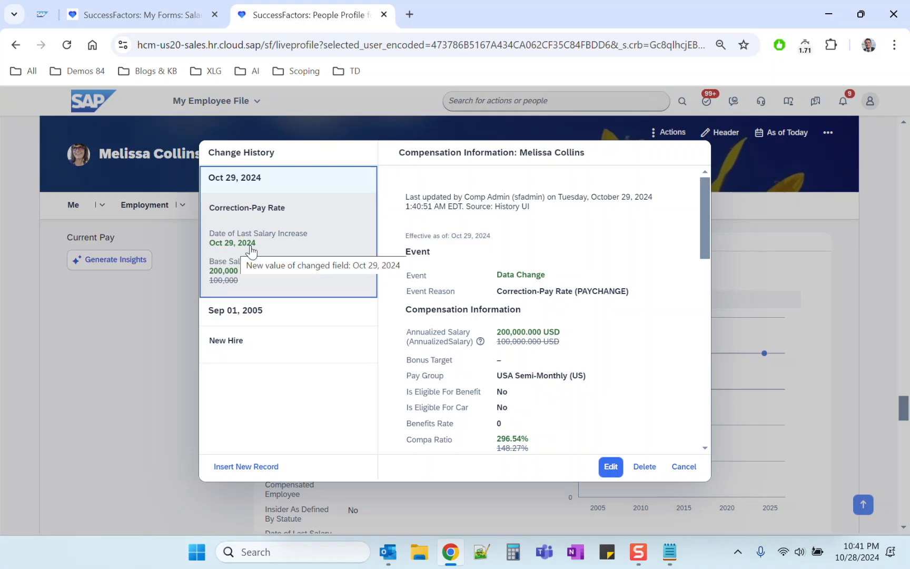
Return to the salary review worksheet and examine the first employee's current salary and merit amount and percentage.
click(142, 14)
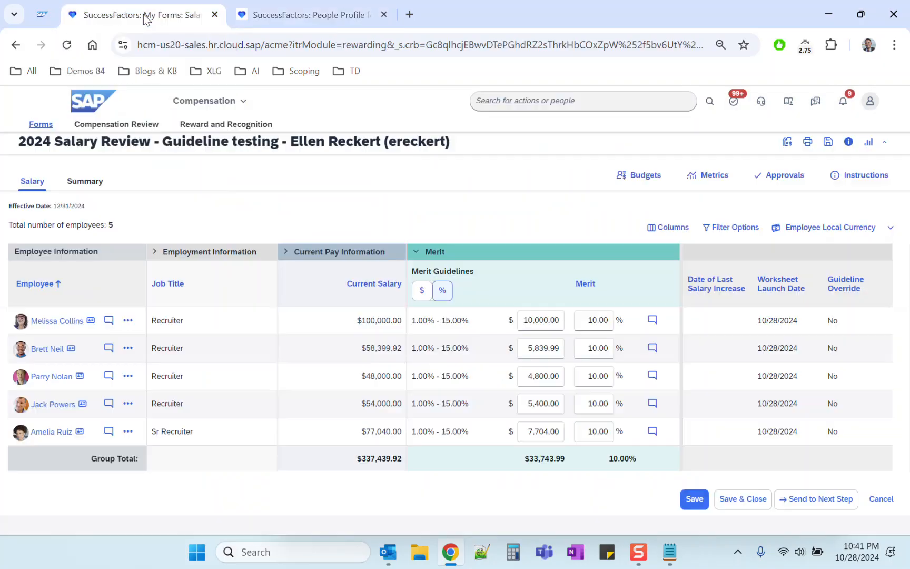
right_click(263, 180)
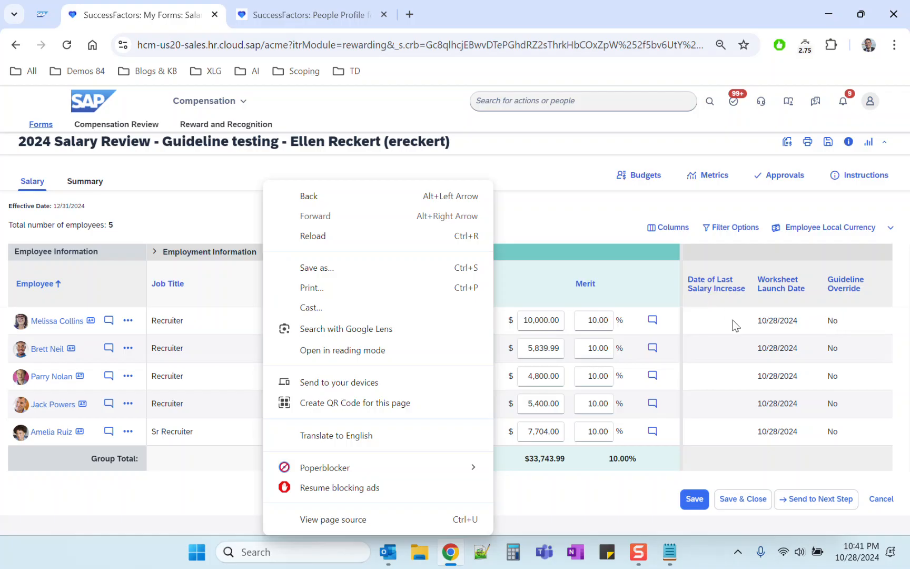
click(632, 288)
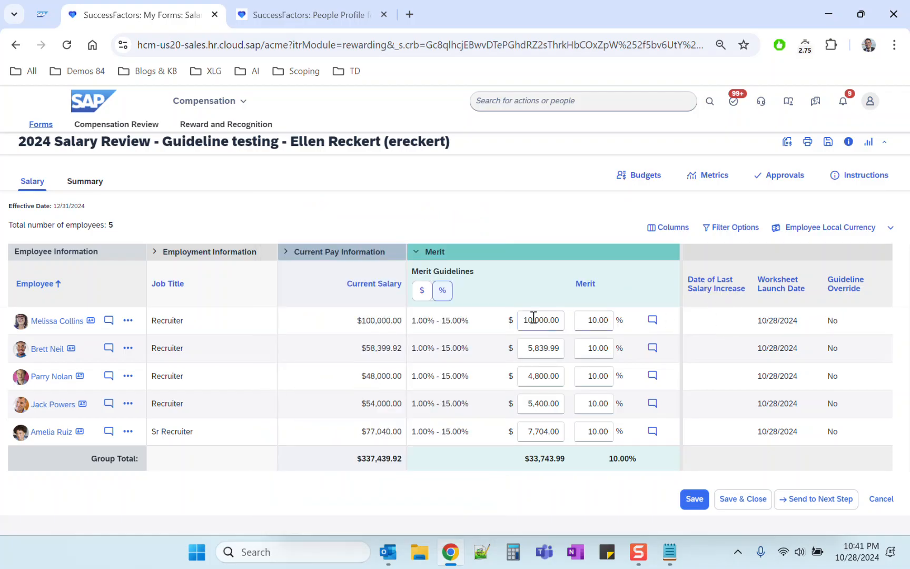
click(541, 322)
click(600, 321)
click(535, 321)
triple_click(370, 320)
Reload the salary review worksheet and confirm the form resubmission.
click(357, 206)
right_click(357, 206)
click(405, 263)
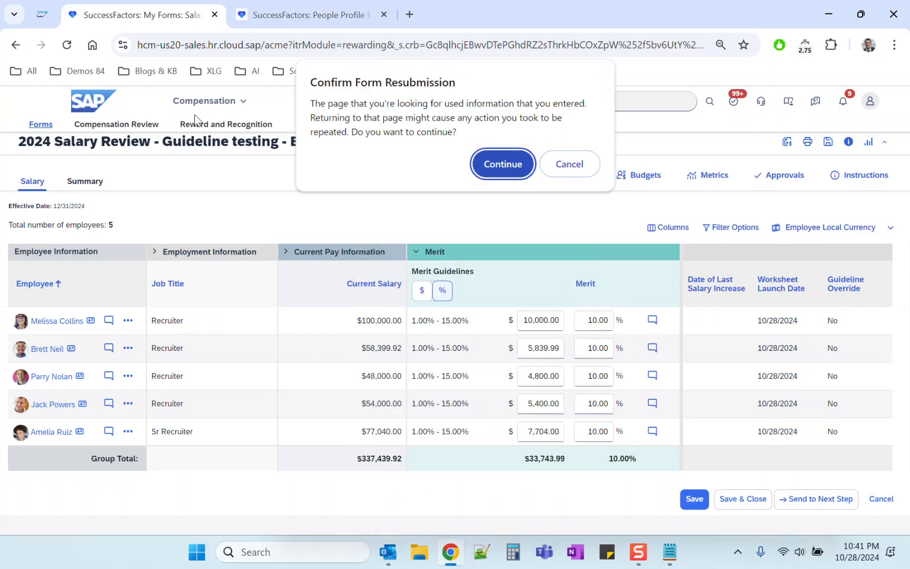
click(514, 164)
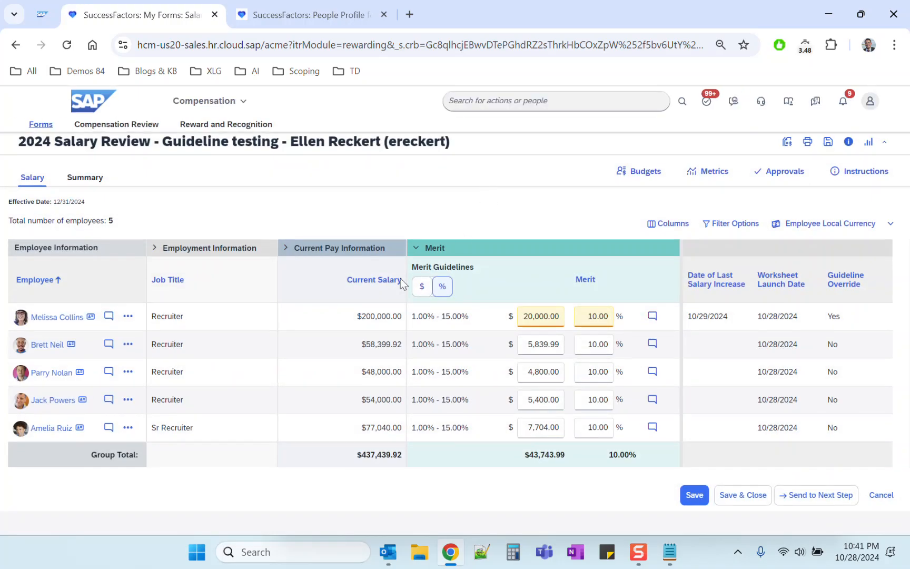
Examine the first employee's current salary, merit, Guideline Override, Date of Last Salary Increase and Worksheet Launch Date in the reloaded worksheet.
triple_click(398, 322)
click(521, 317)
double_click(836, 316)
triple_click(715, 316)
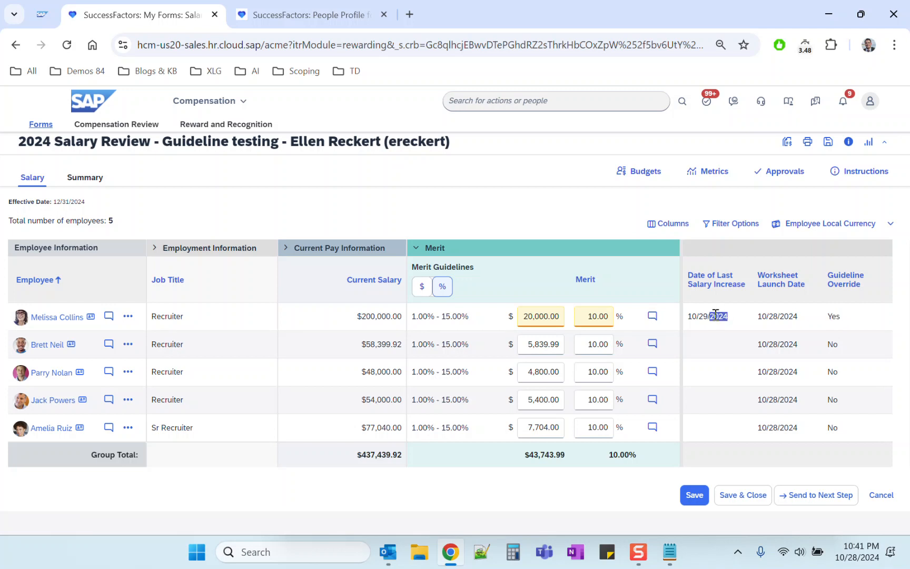
triple_click(773, 315)
Search for "comp home" to reach Compensation Home and open the 2024 Salary Review - Guideline testing plan.
click(483, 100)
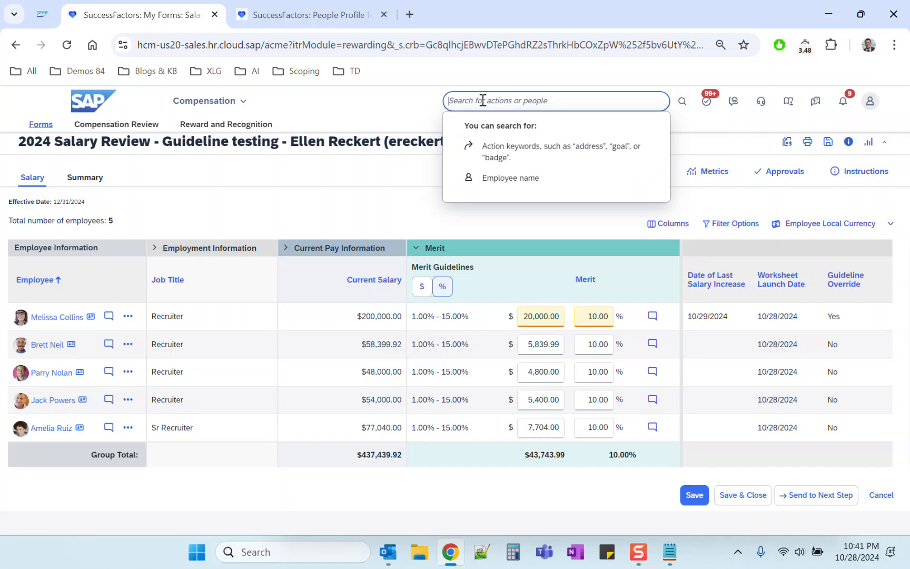
text(co)
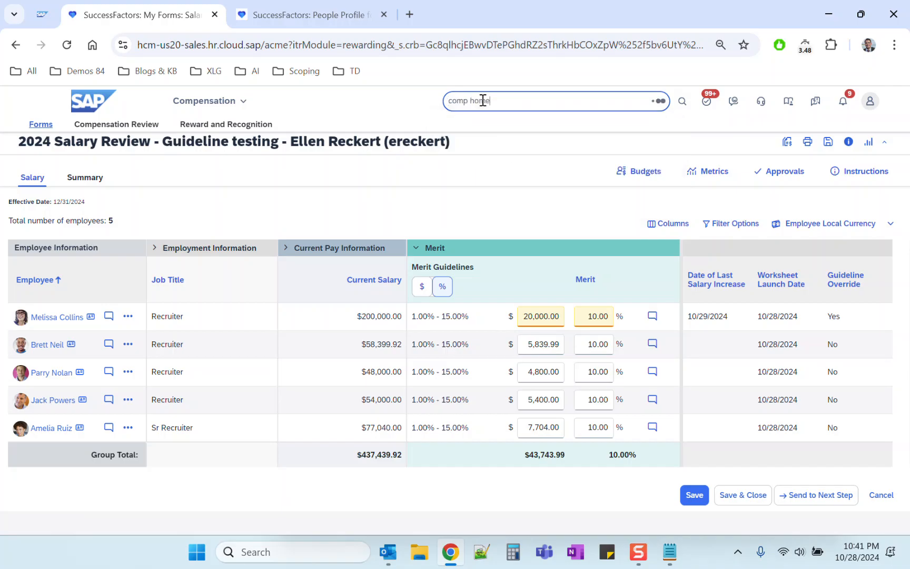
text(mp home)
click(483, 120)
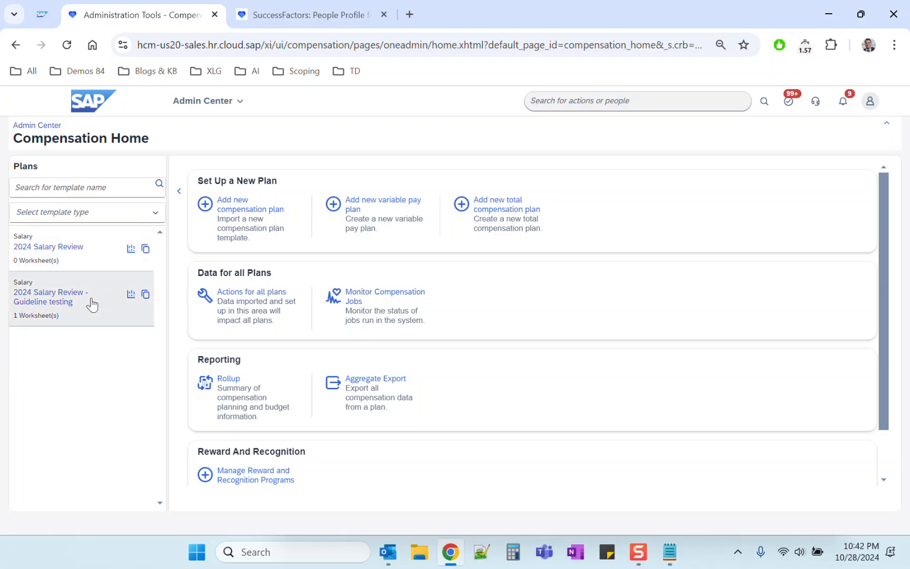
click(90, 298)
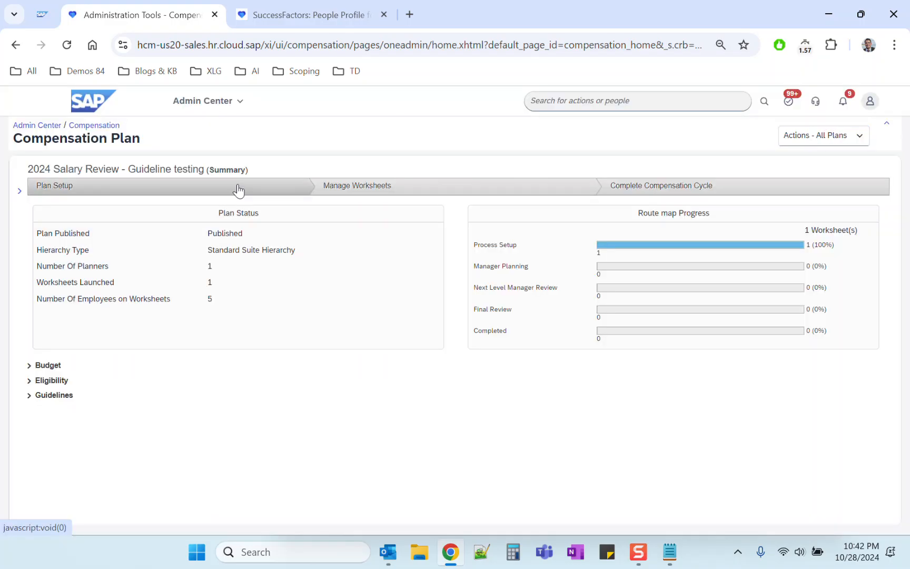
Open the plan's worksheet design and examine the Date of Last Salary Increase column's Employee Central mapping.
click(238, 186)
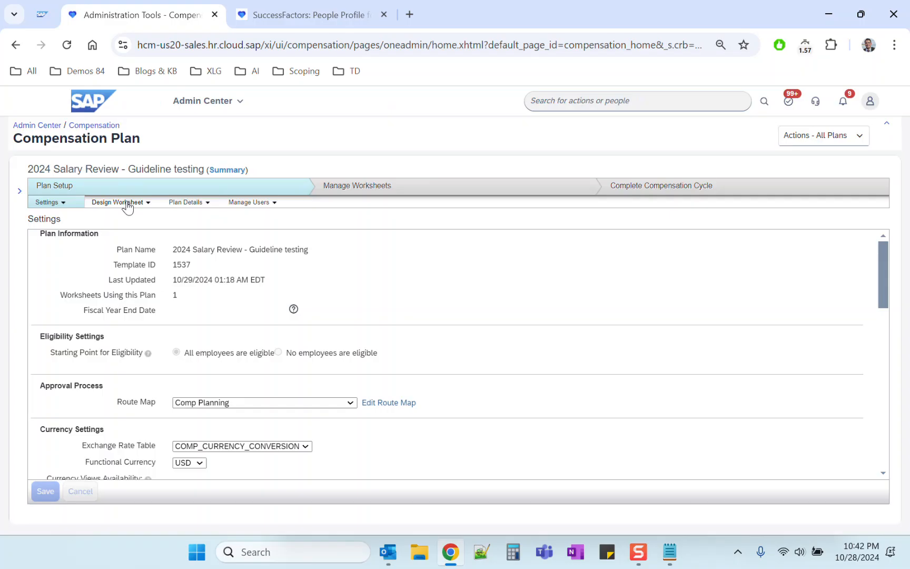
click(127, 202)
click(126, 218)
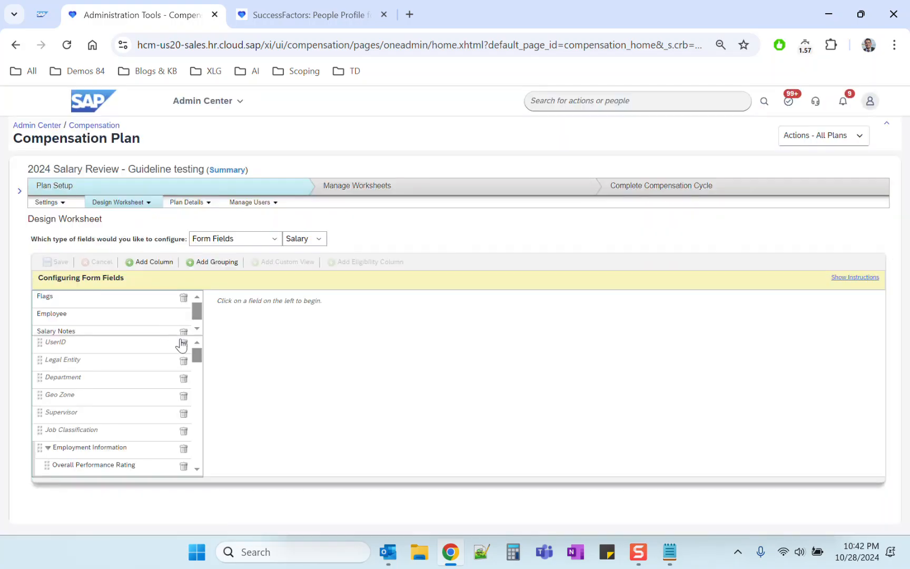
drag(196, 362, 199, 469)
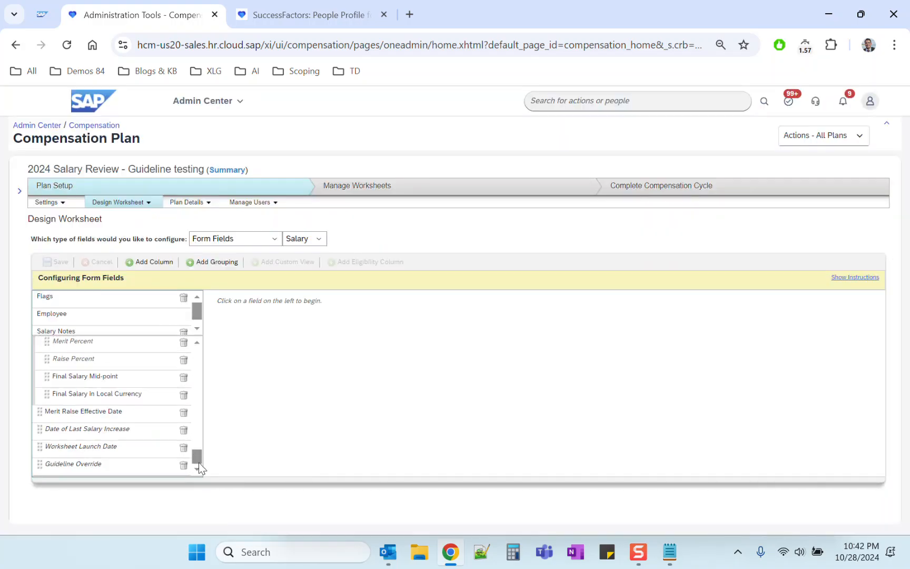
click(104, 430)
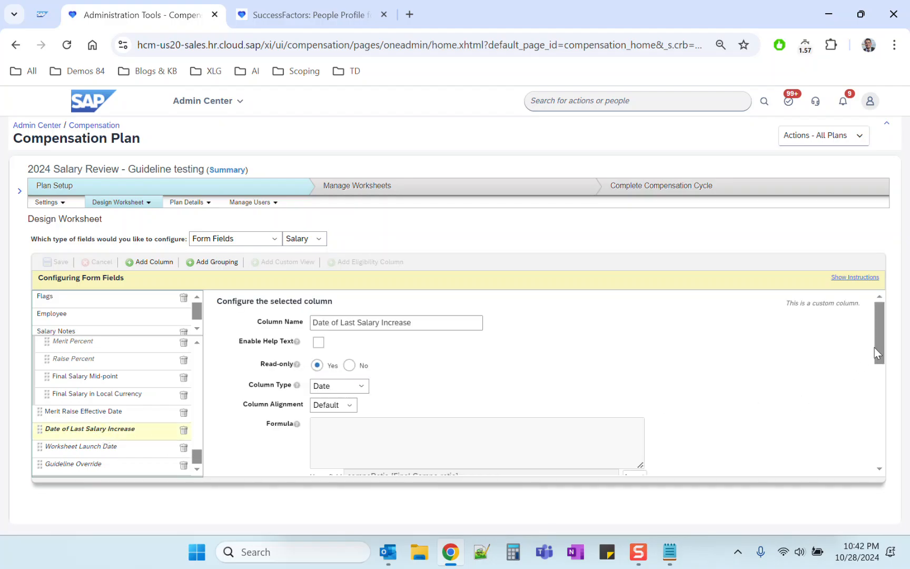
drag(877, 353, 877, 450)
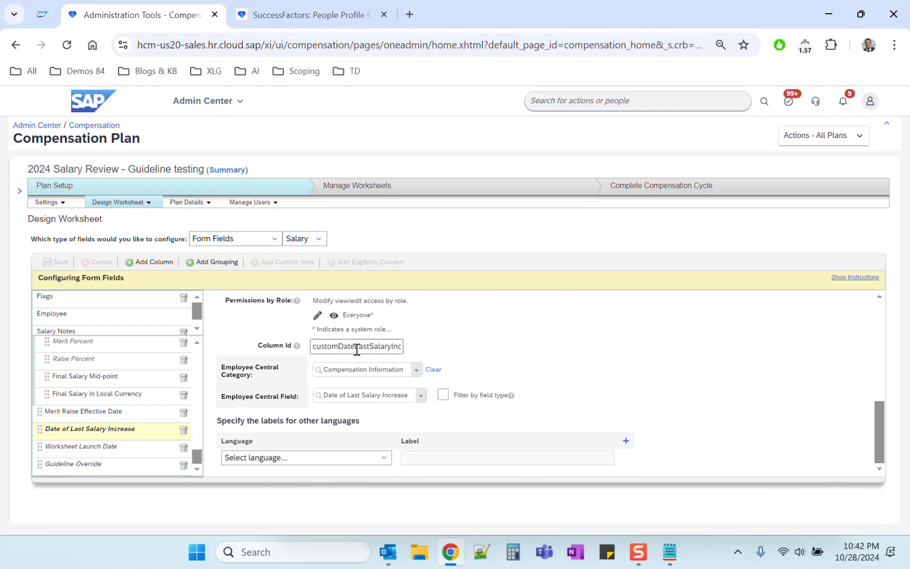
Examine the Worksheet Launch Date column's settings and its lookup formula.
click(79, 452)
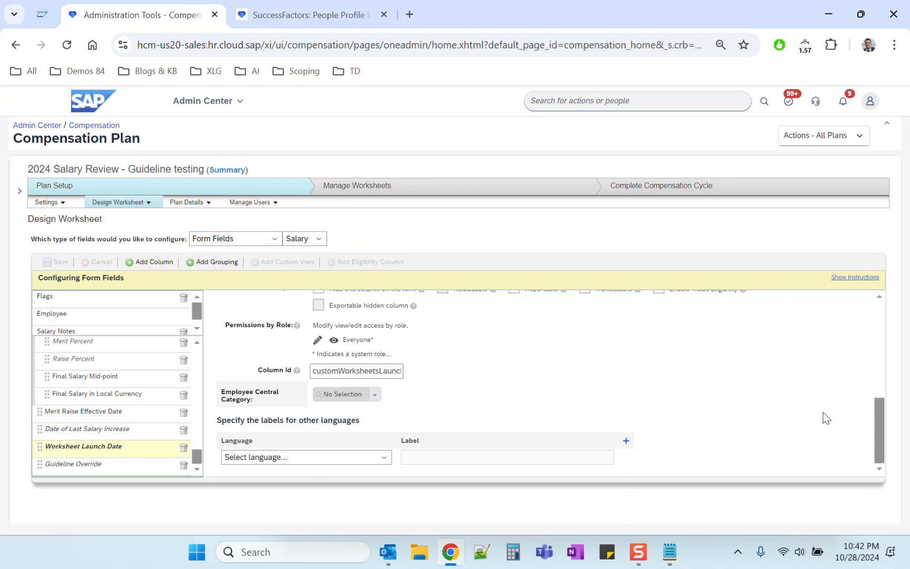
drag(875, 420, 867, 313)
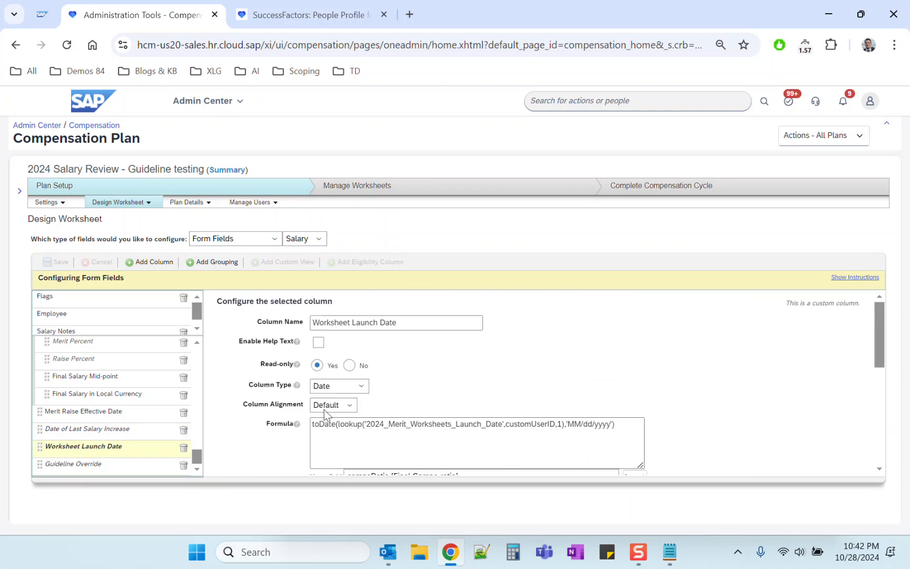
triple_click(320, 425)
click(449, 400)
Examine the Guideline Override column's formula comparing the last salary increase date with the worksheet launch date.
click(95, 465)
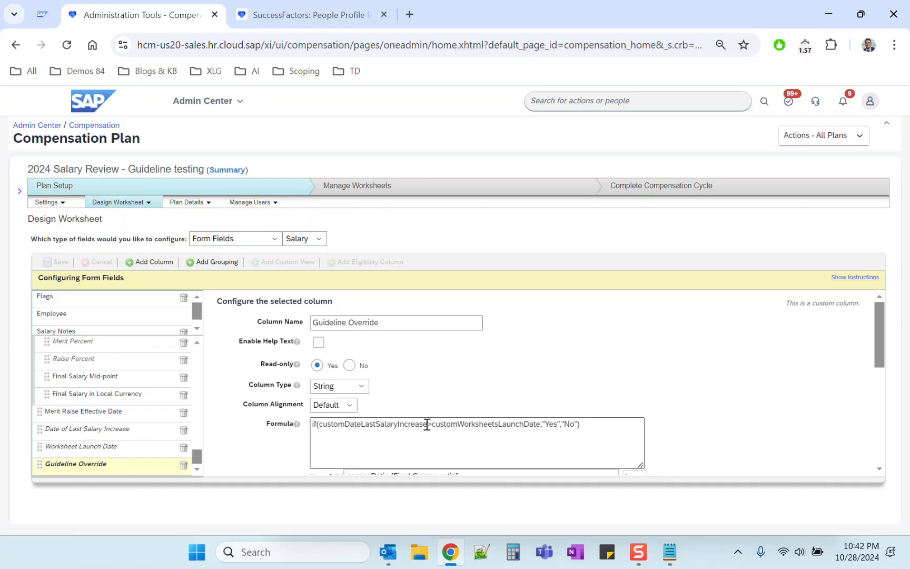
drag(427, 424, 432, 424)
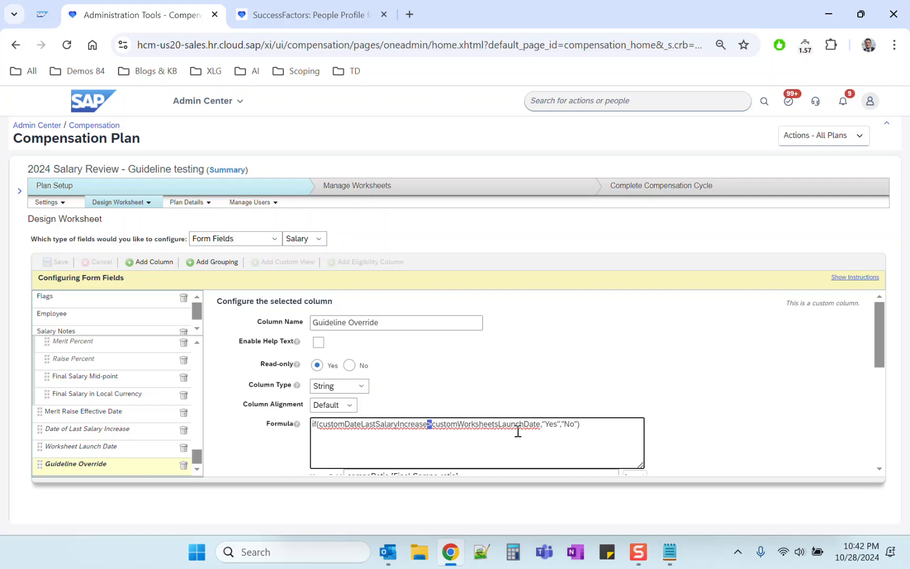
drag(563, 424, 578, 424)
click(580, 400)
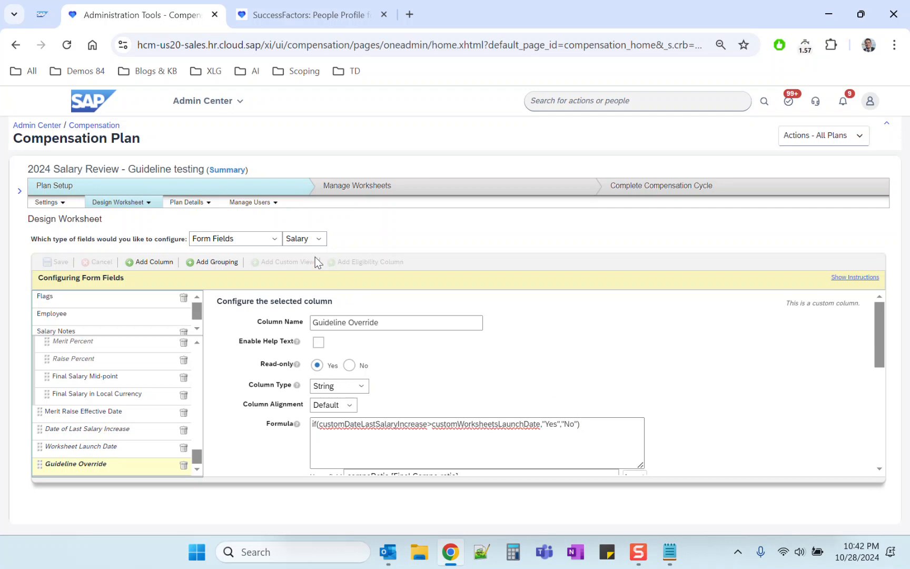
Open the plan's guidelines and examine the Merit Guidelines rule's formulas for each Guideline Override value.
click(205, 203)
click(191, 250)
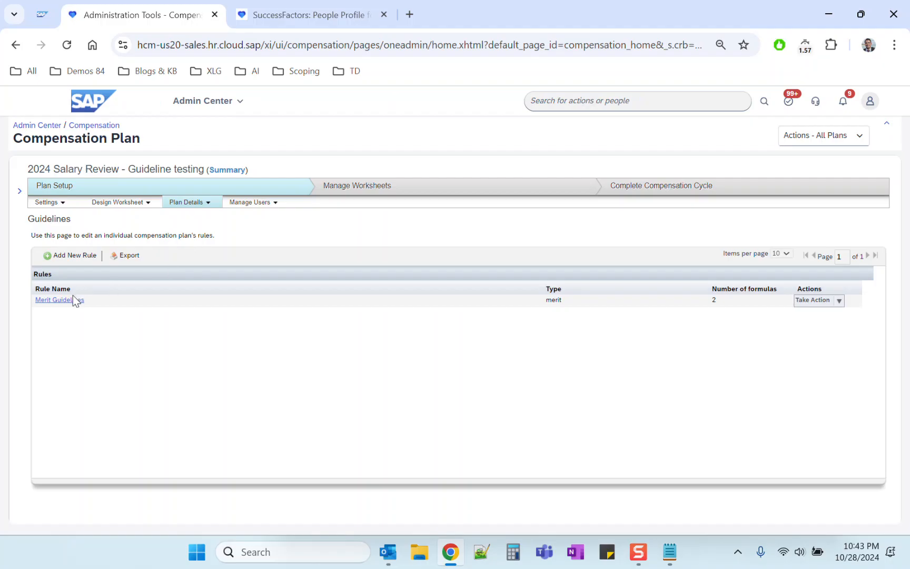
click(814, 301)
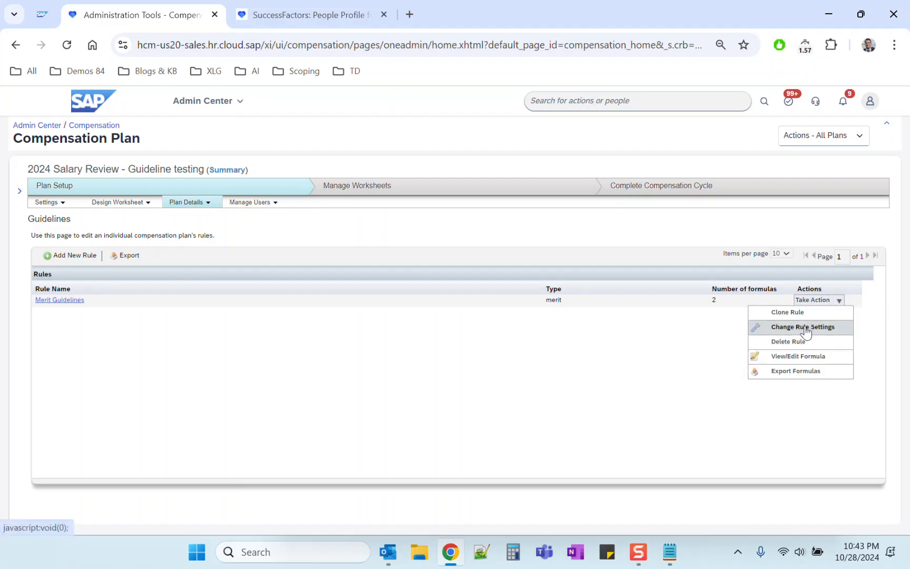
click(609, 341)
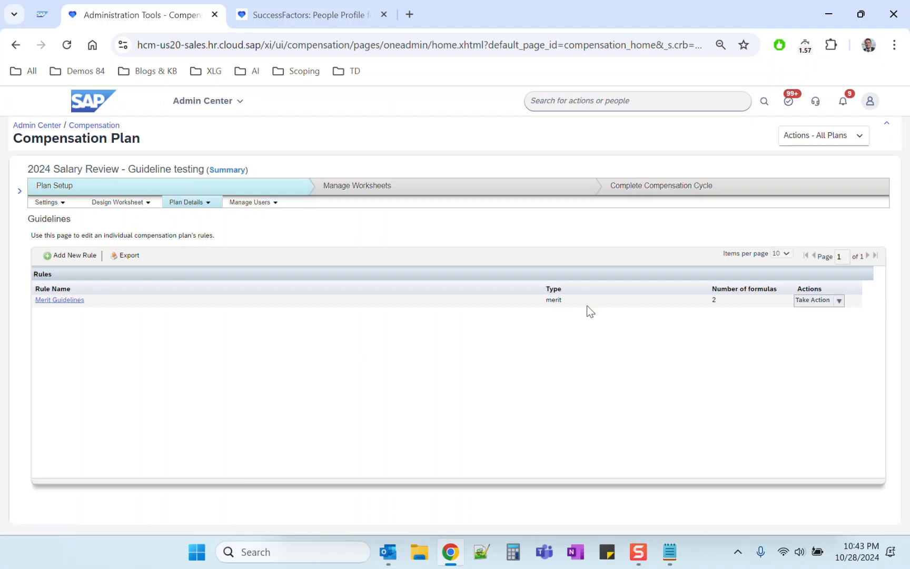
click(64, 300)
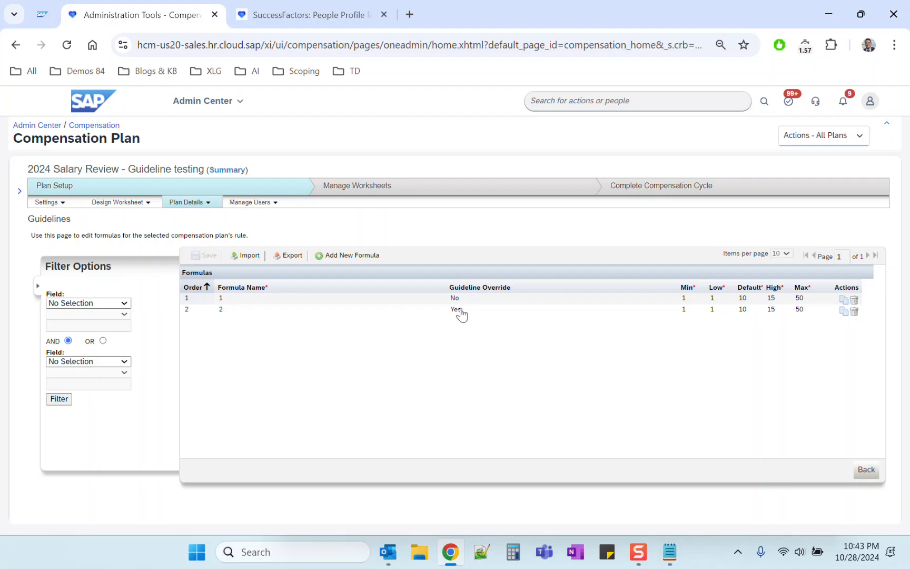
Open the plan's general settings and examine the Enable Guideline Optimization option under salary proration.
click(53, 209)
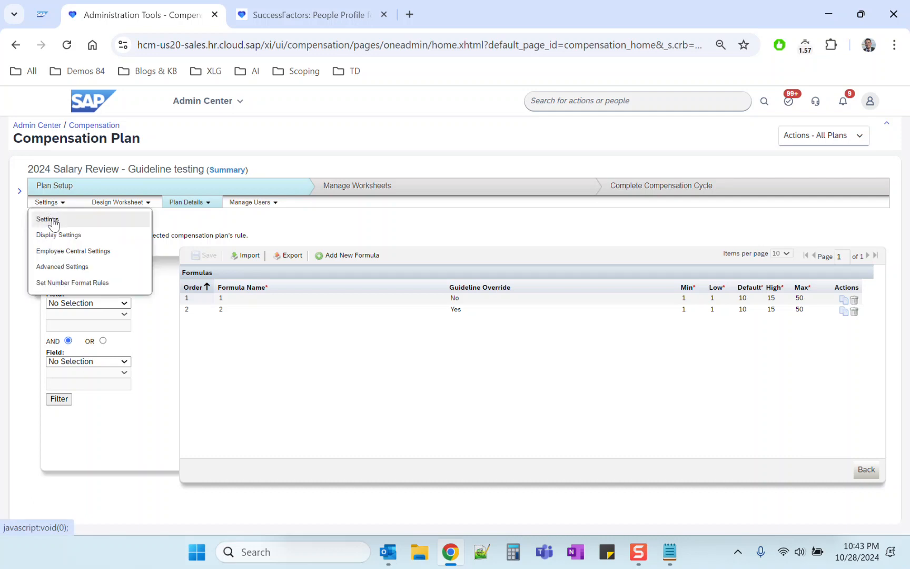
click(53, 219)
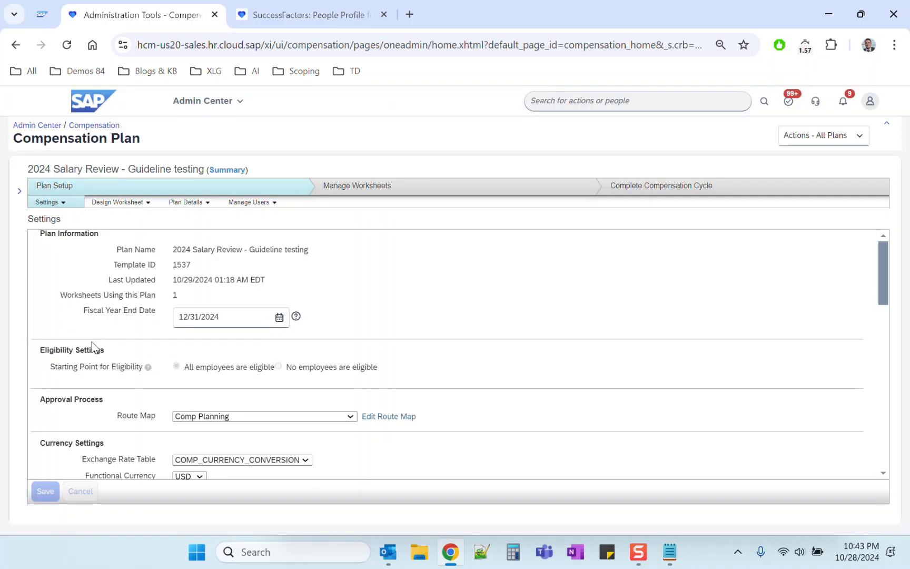
scroll(92, 343, down, 3)
scroll(93, 346, down, 5)
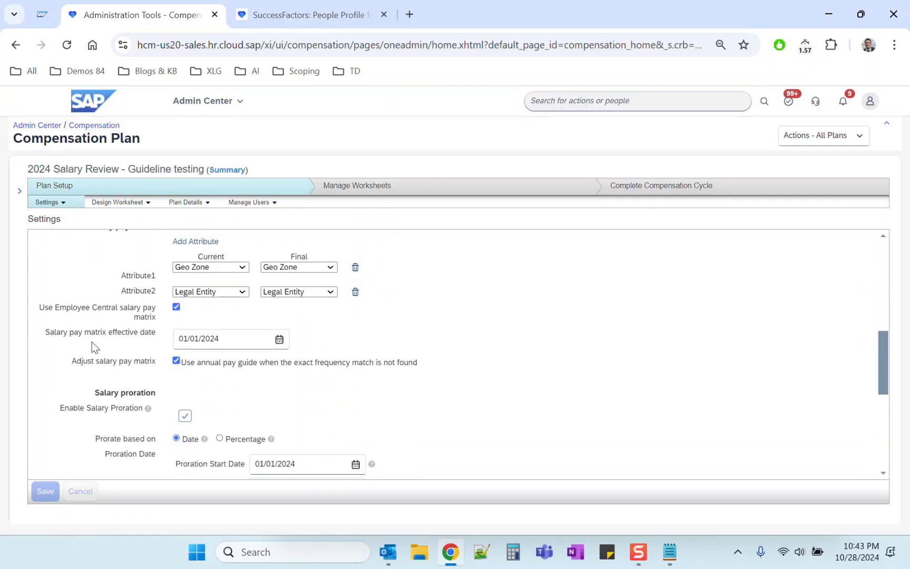
scroll(128, 415, down, 3)
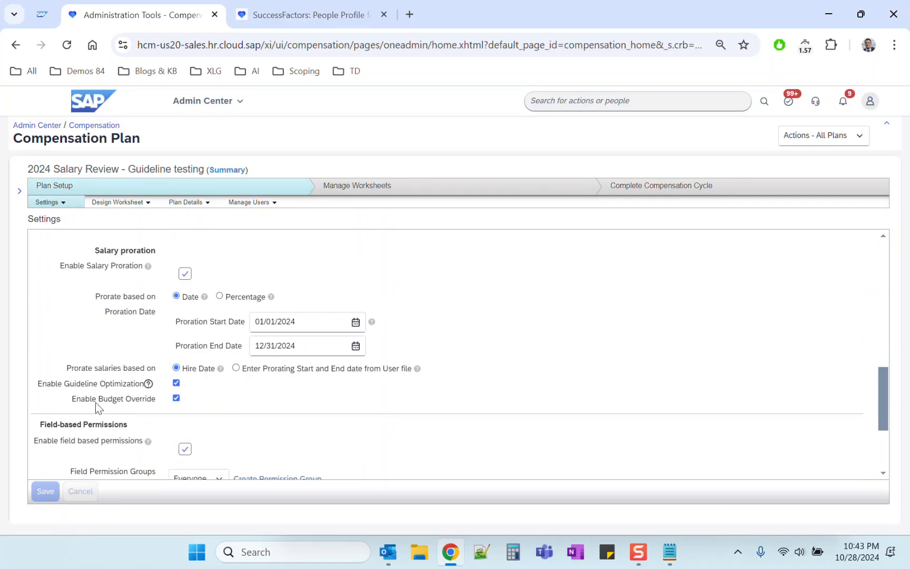
drag(36, 383, 176, 389)
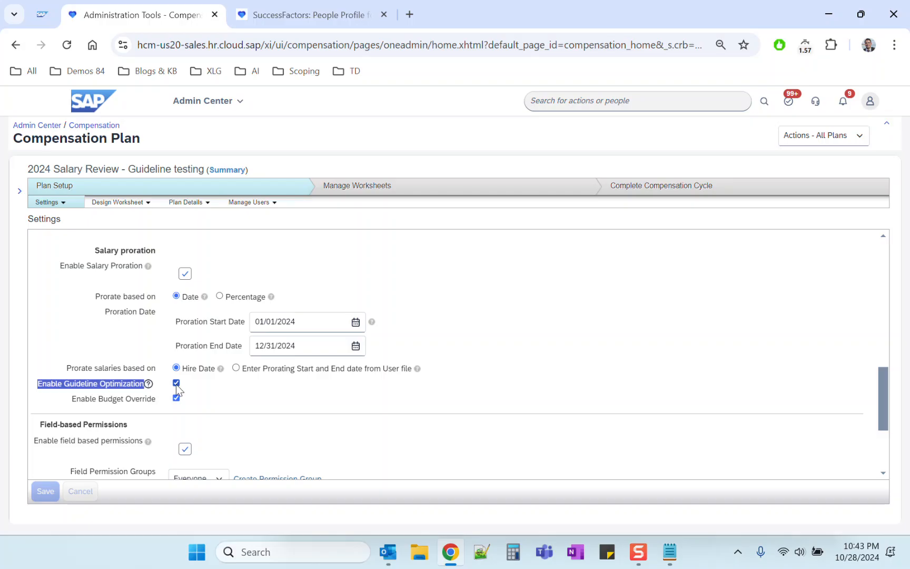
click(337, 249)
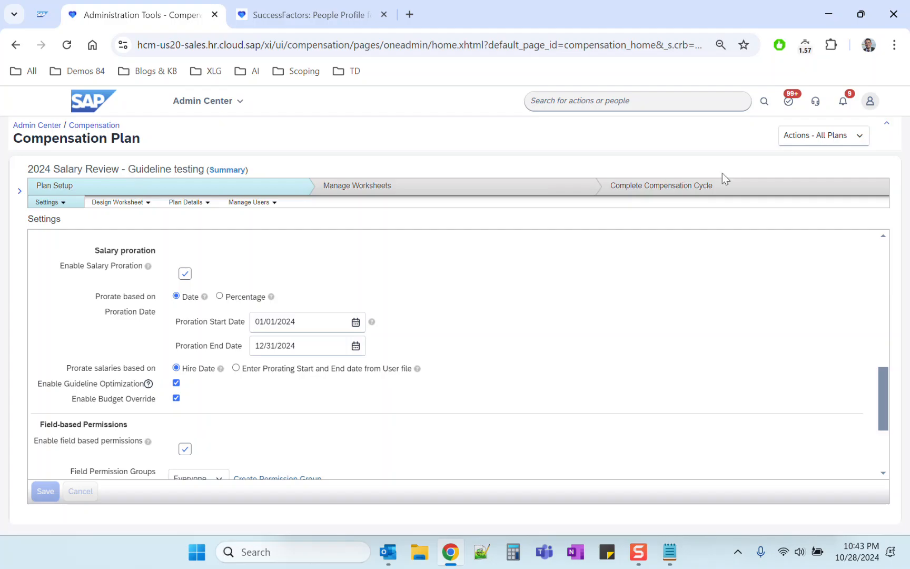
Return to the worksheet design and examine the lookup table name referenced in the Worksheet Launch Date column's formula.
click(861, 141)
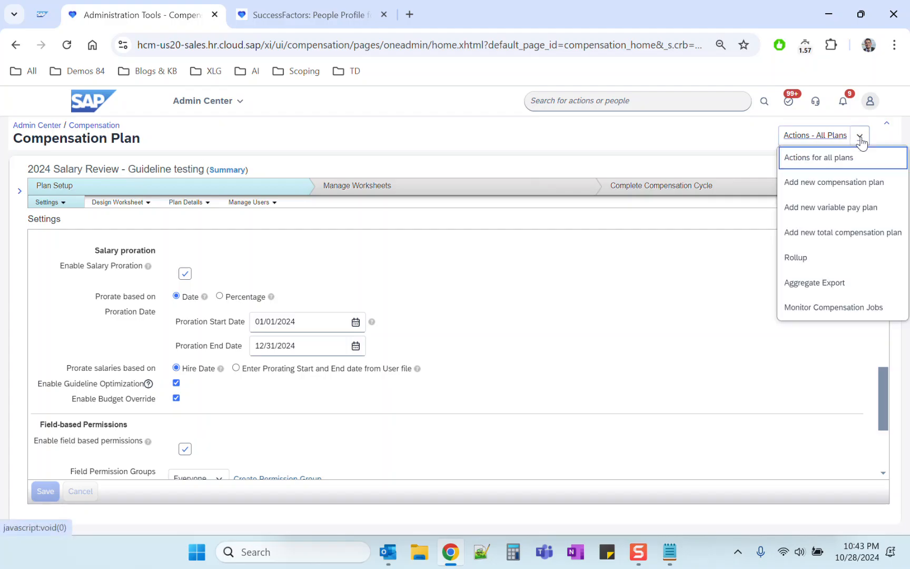
click(119, 202)
click(119, 219)
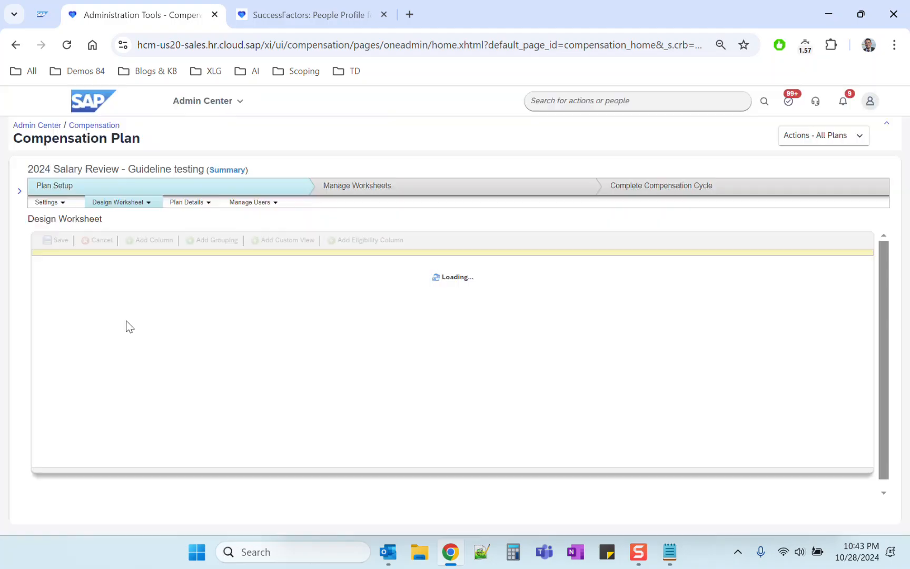
scroll(121, 380, down, 10)
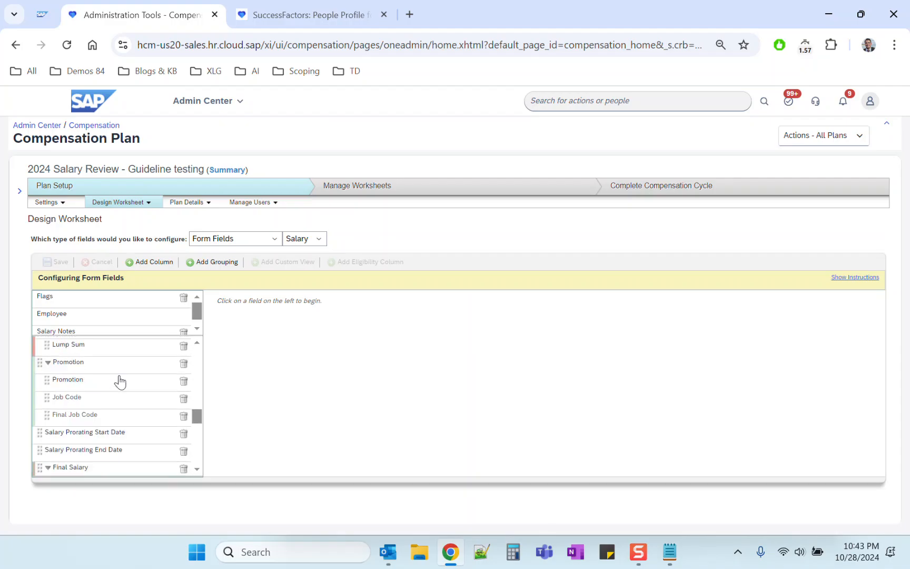
scroll(109, 448, down, 5)
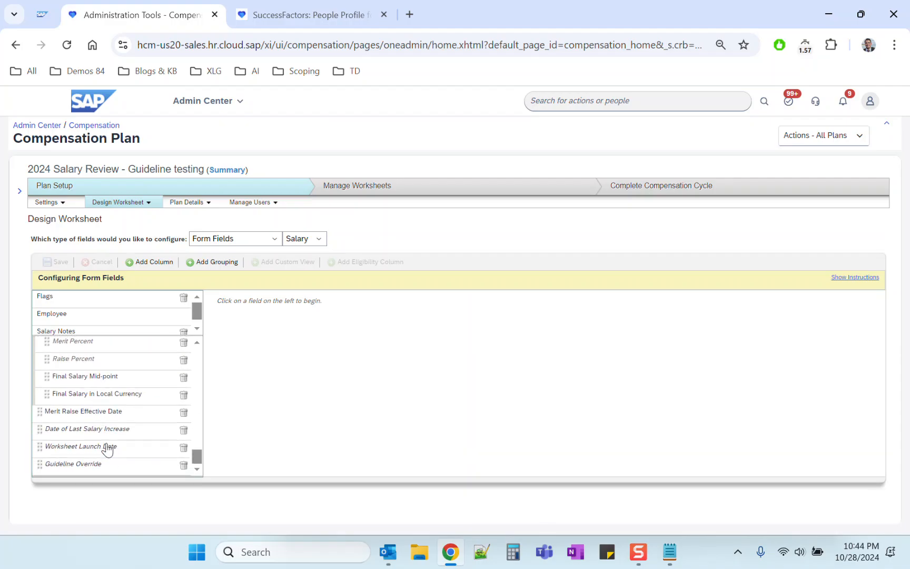
click(105, 446)
triple_click(341, 428)
click(367, 424)
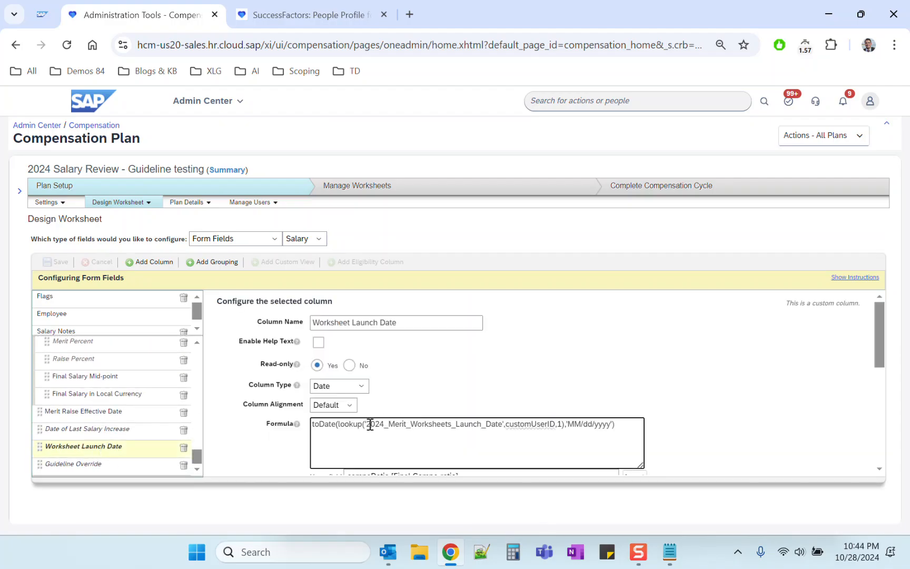
drag(366, 424, 502, 427)
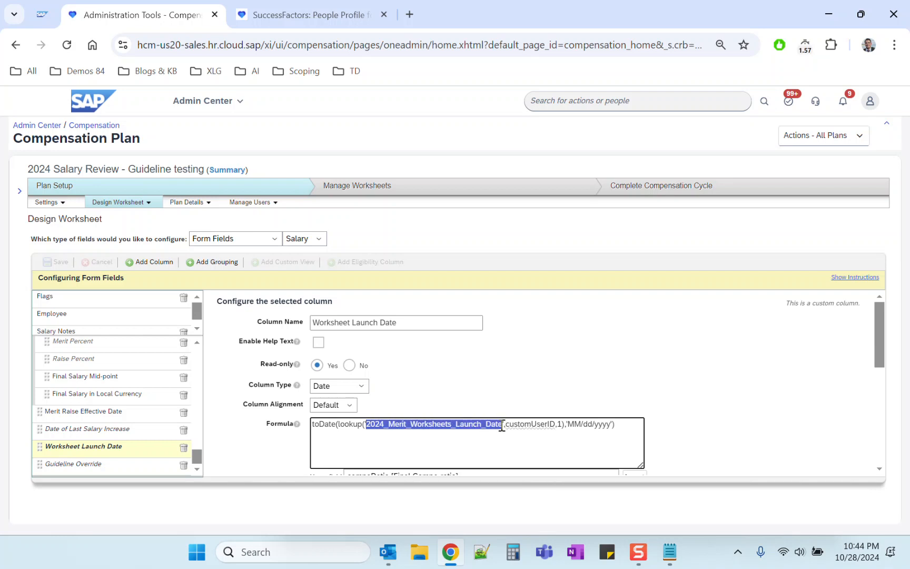
Open the 2024_Merit_Worksheets_Launch_Date lookup table from the actions for all plans, examine its user ID and launch date entry, and close it.
click(838, 135)
click(820, 153)
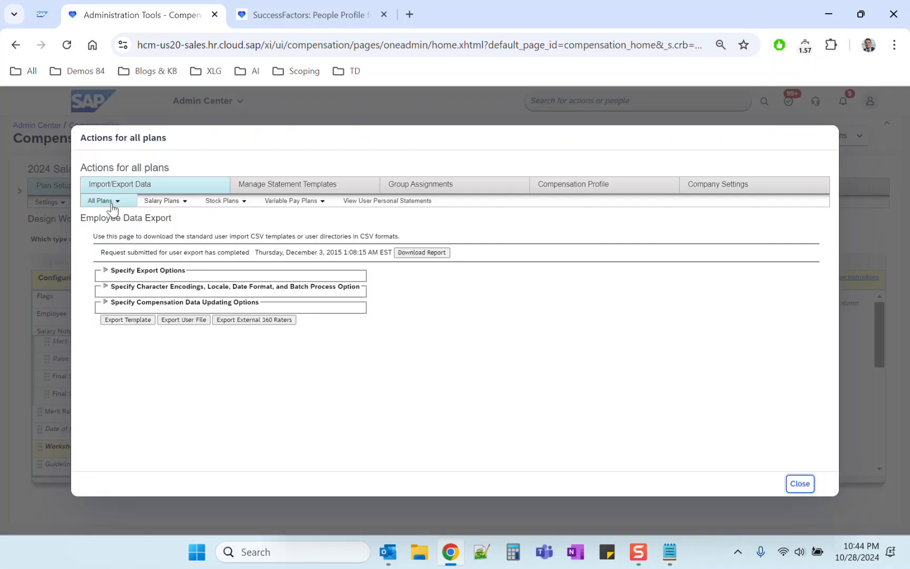
click(108, 203)
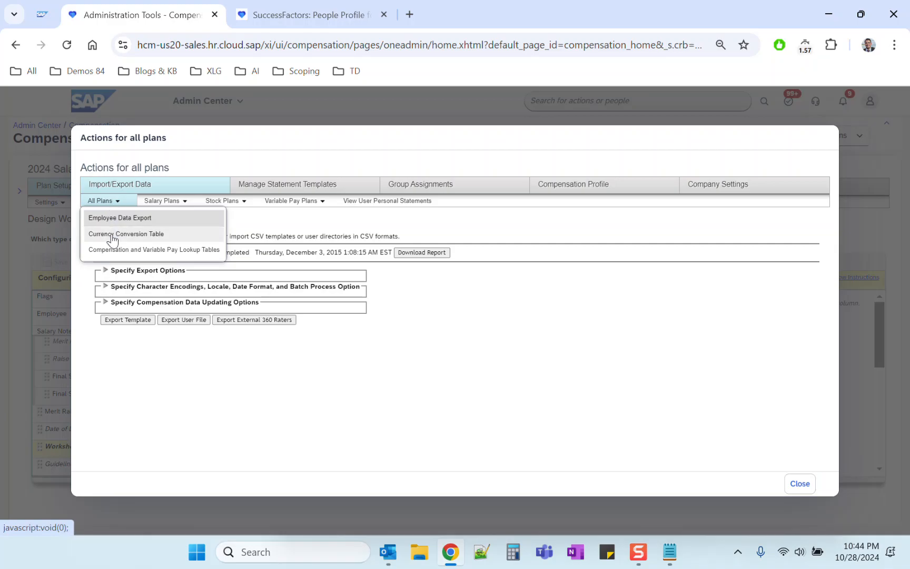
click(115, 252)
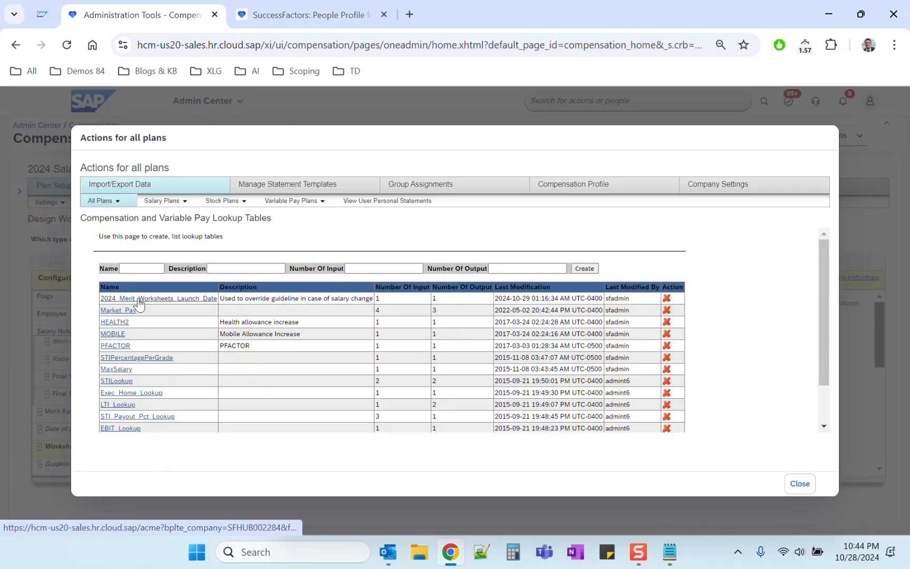
click(138, 298)
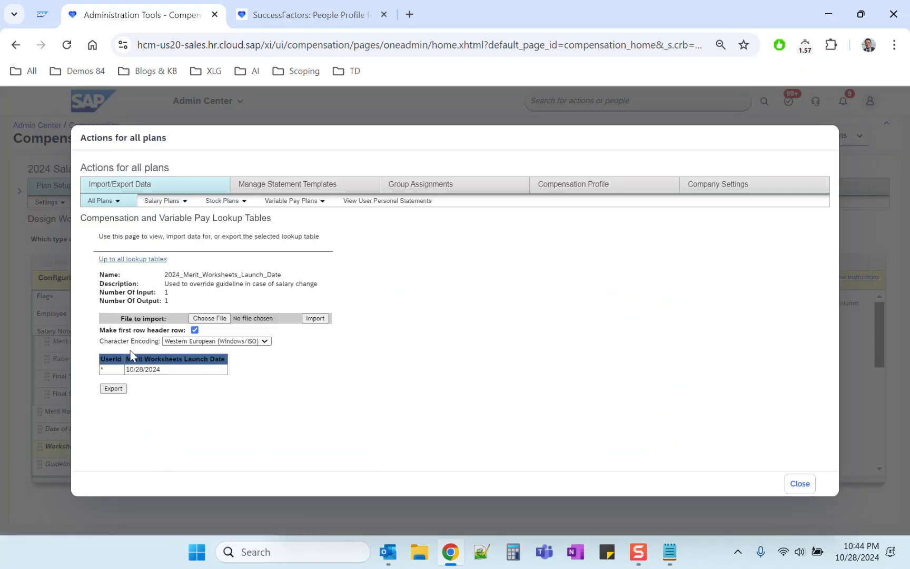
double_click(101, 359)
drag(104, 372, 102, 374)
click(331, 371)
click(800, 484)
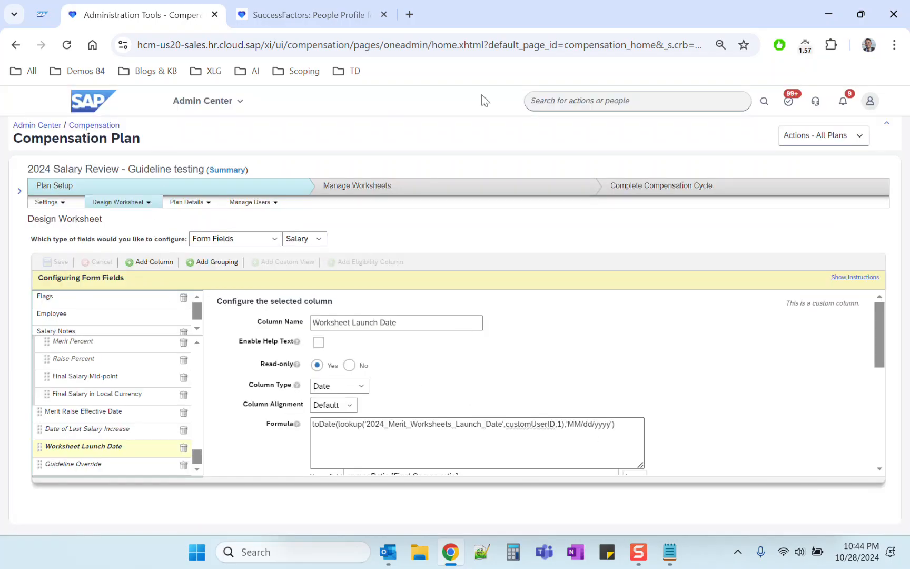
Open Manage Business Configuration and locate the COMP_DateLastIncrease rule among the compInfo element's trigger rules.
click(540, 101)
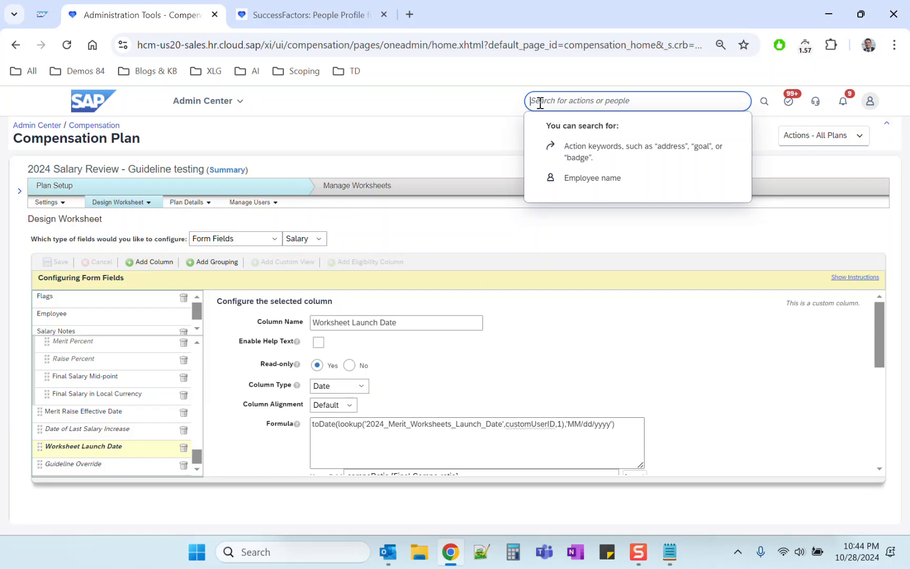
text(m)
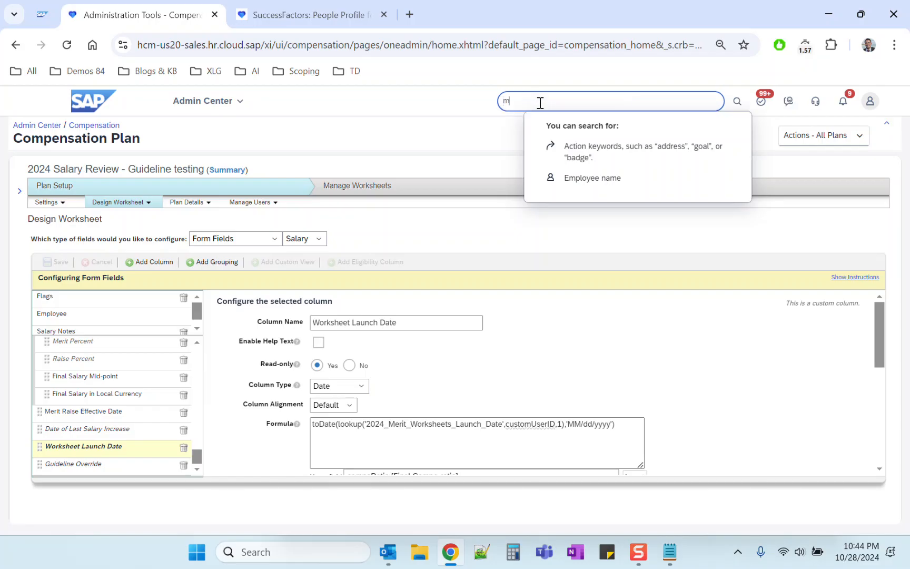
text(anage business config)
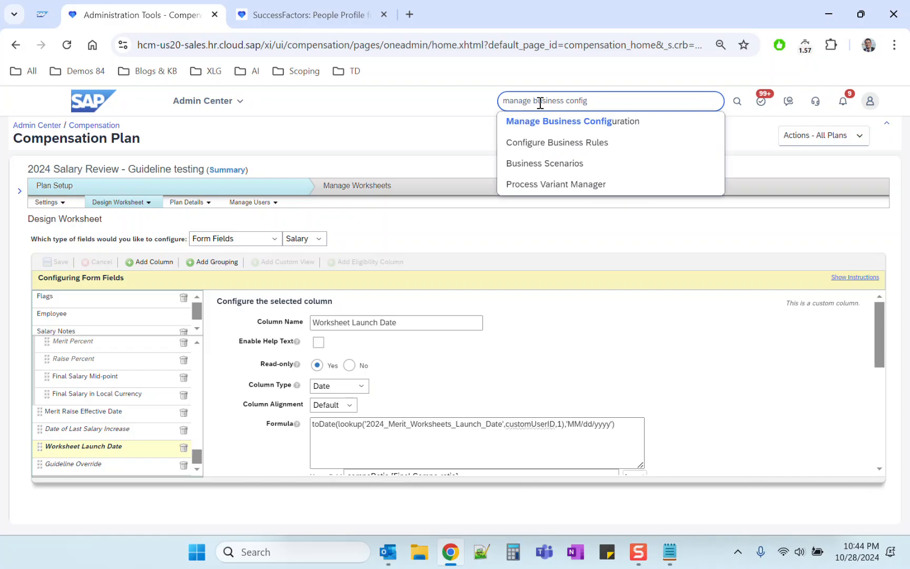
click(541, 124)
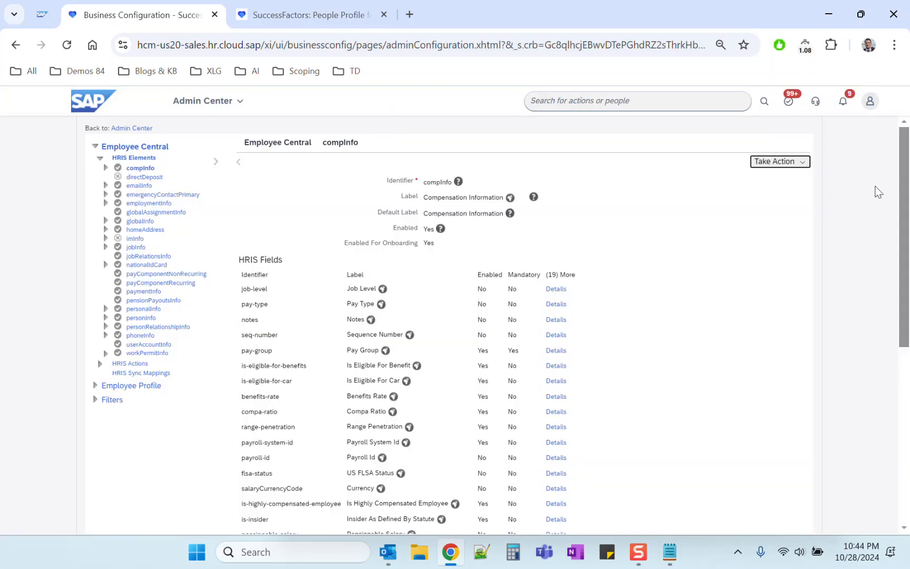
drag(902, 194, 906, 442)
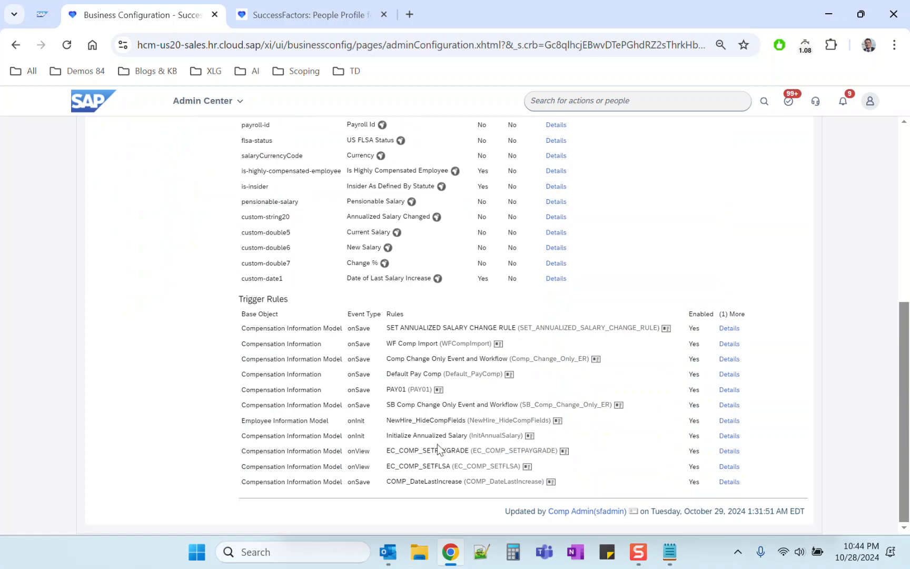
triple_click(282, 481)
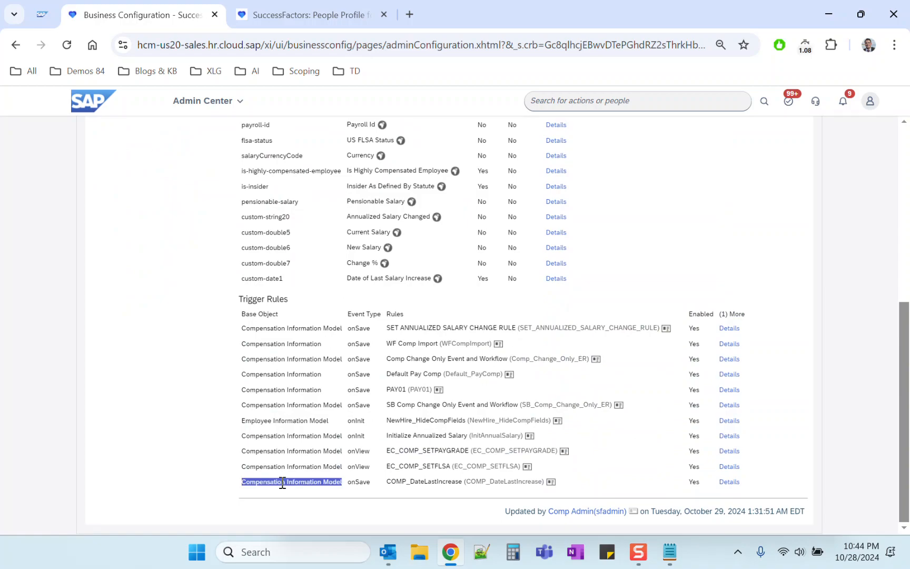
triple_click(398, 482)
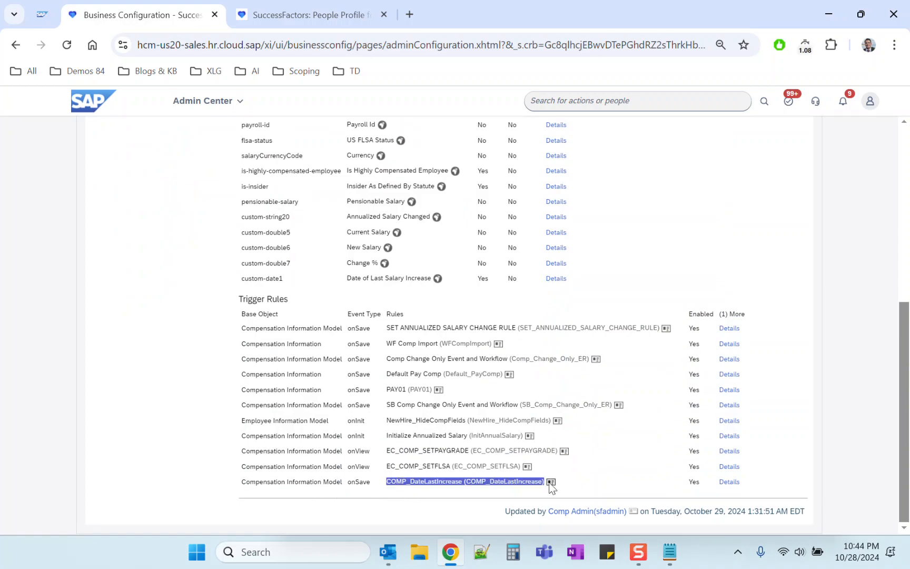
Open the COMP_DateLastIncrease business rule, examine its If and Then conditions in a maximized window, and close it.
click(550, 482)
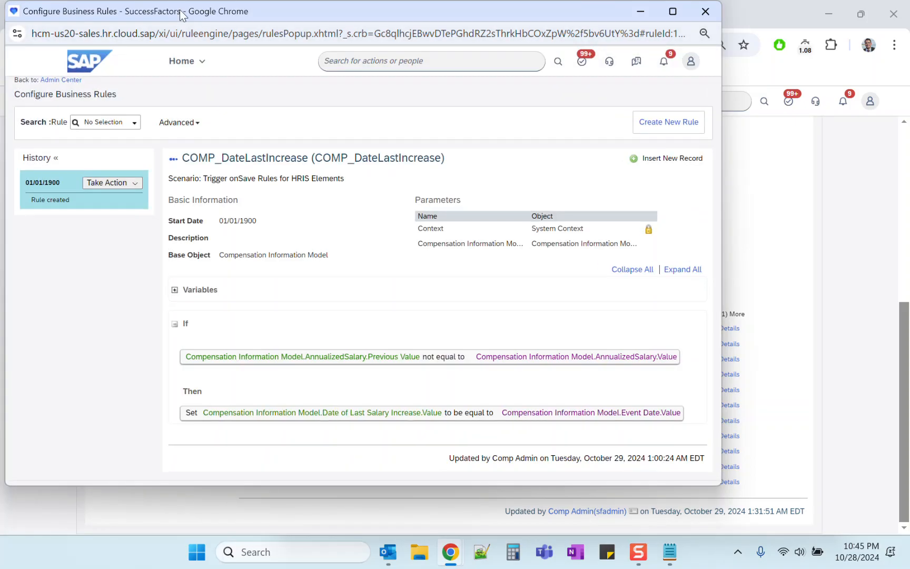
drag(180, 11, 185, 17)
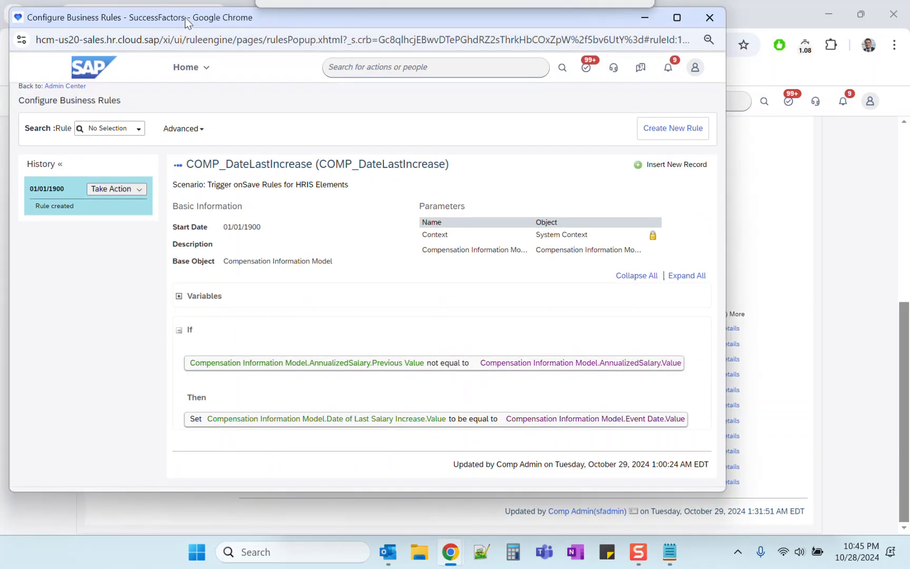
click(675, 17)
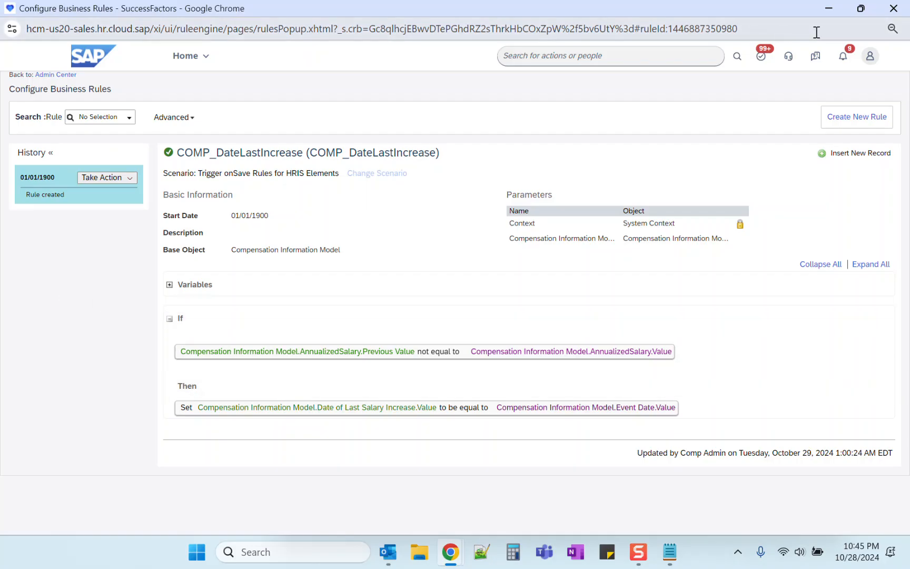
click(894, 8)
Examine the base object, event type and rule name of the COMP_DateLastIncrease trigger entry.
drag(347, 481, 370, 480)
click(145, 382)
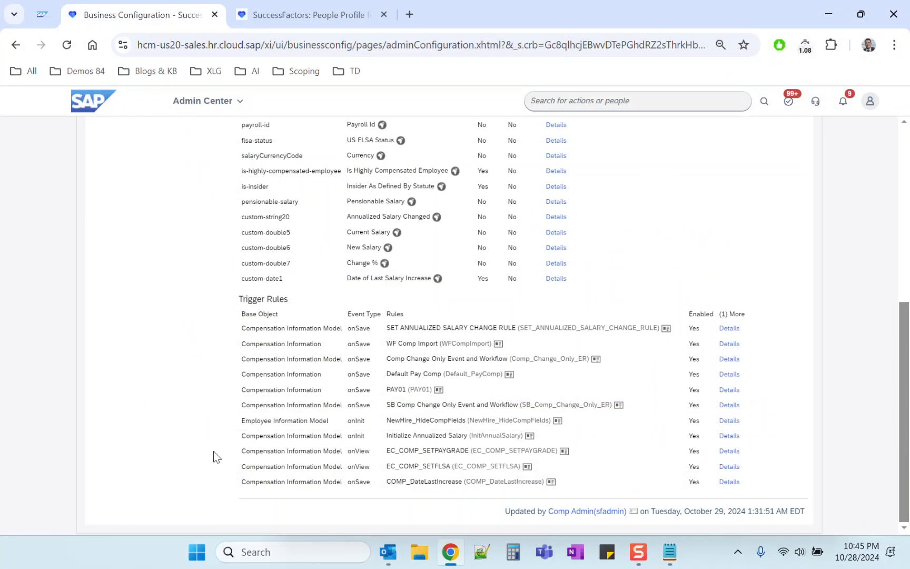
triple_click(239, 483)
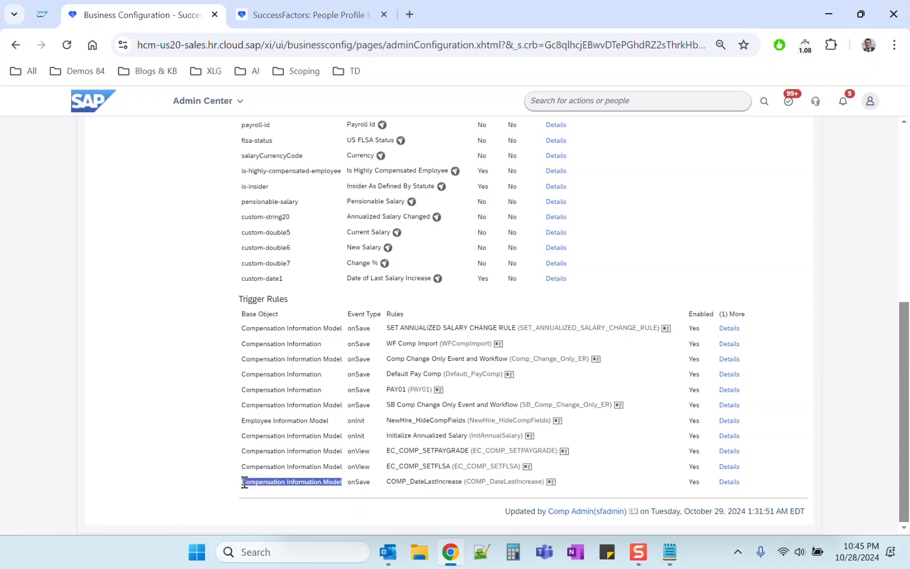
click(244, 482)
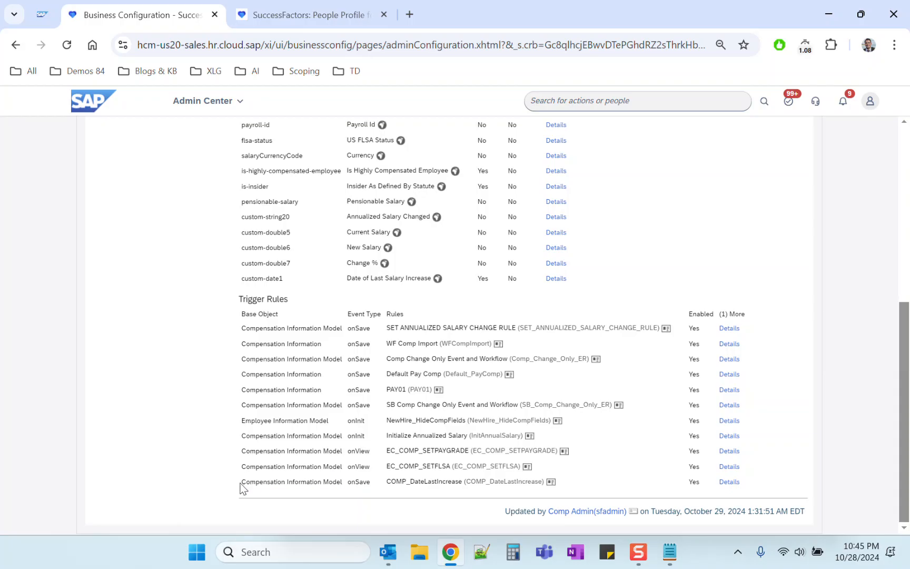
triple_click(243, 482)
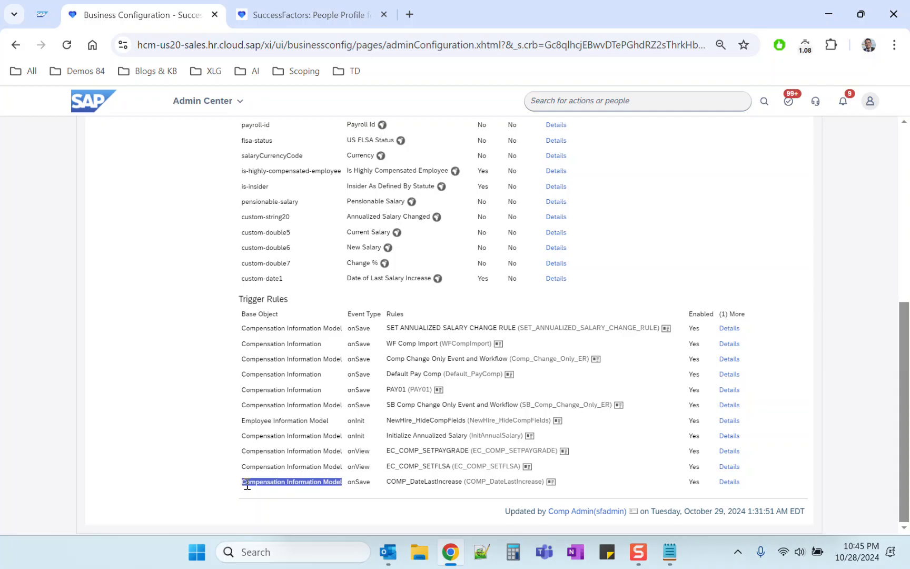
triple_click(244, 482)
triple_click(432, 482)
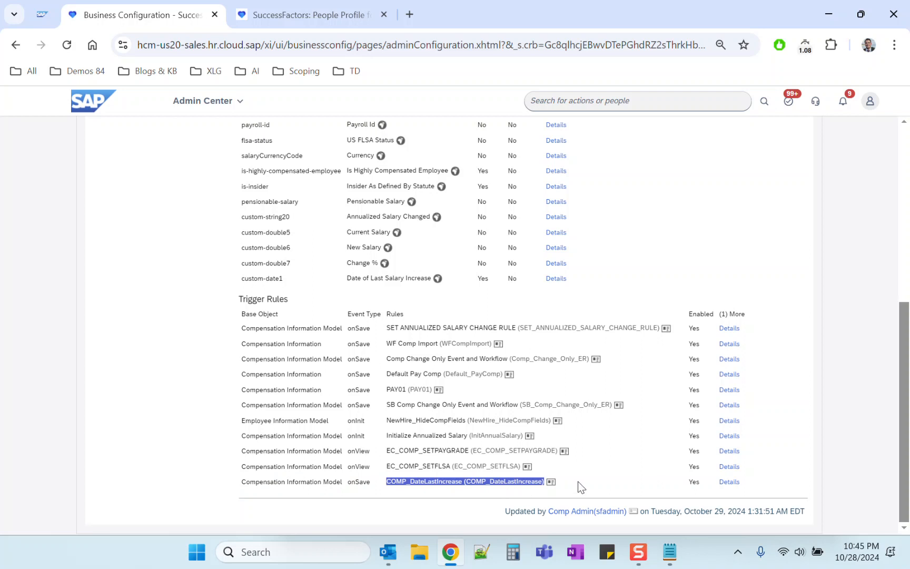